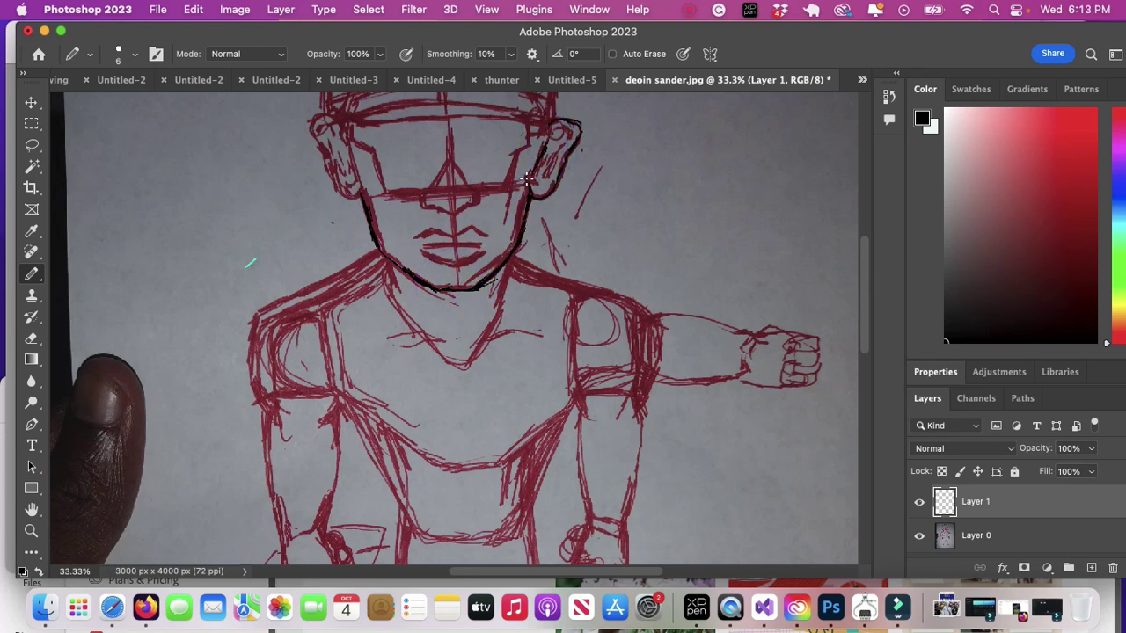
# - Ink the ear, lips, sunglasses and V-neck collar over the red sketch in black on Layer 1
pyautogui.moveTo(327, 145); pyautogui.dragTo(344, 190)
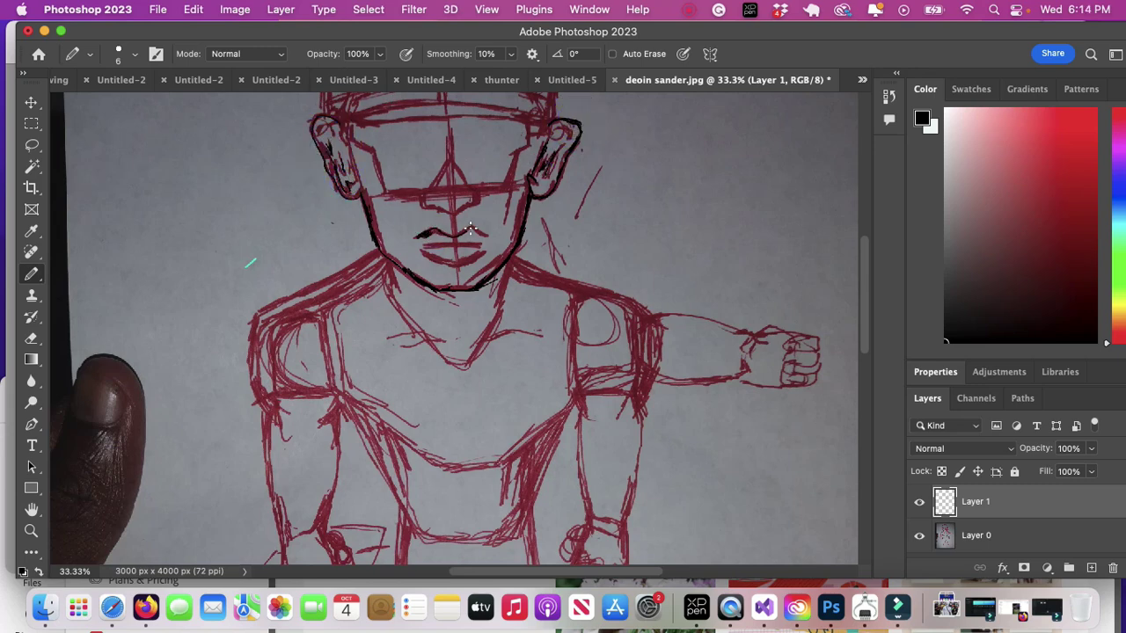
pyautogui.moveTo(462, 245); pyautogui.dragTo(489, 249)
pyautogui.moveTo(540, 130)
pyautogui.mouseDown()
pyautogui.moveTo(515, 151)
pyautogui.moveTo(507, 187)
pyautogui.moveTo(461, 172)
pyautogui.mouseUp()
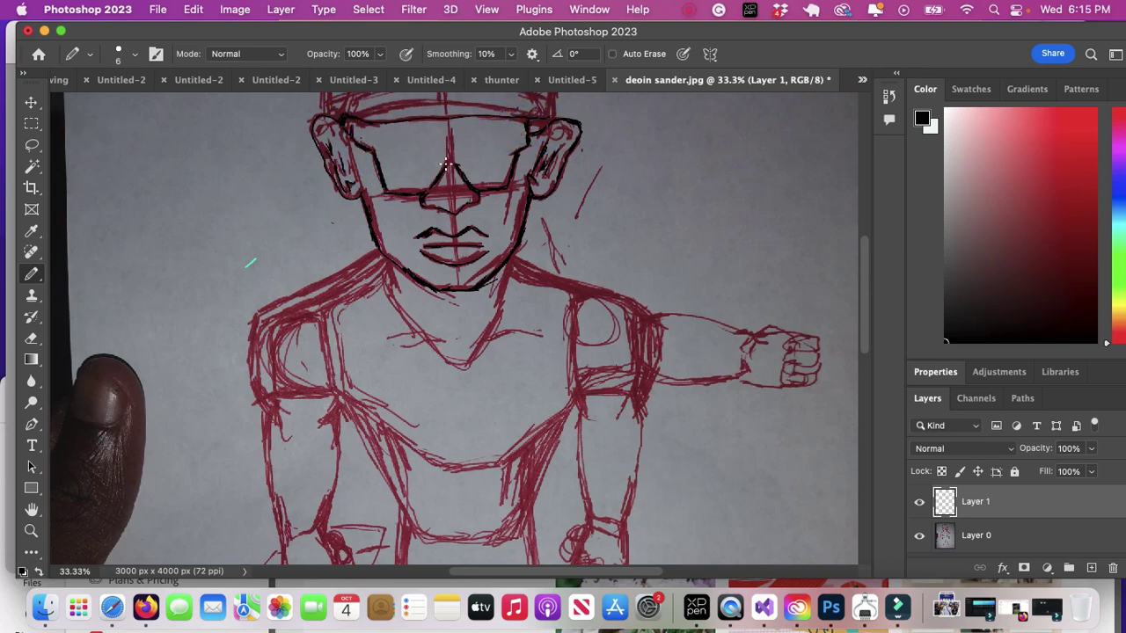
pyautogui.moveTo(391, 268)
pyautogui.mouseDown()
pyautogui.moveTo(457, 362)
pyautogui.moveTo(495, 307)
pyautogui.mouseUp()
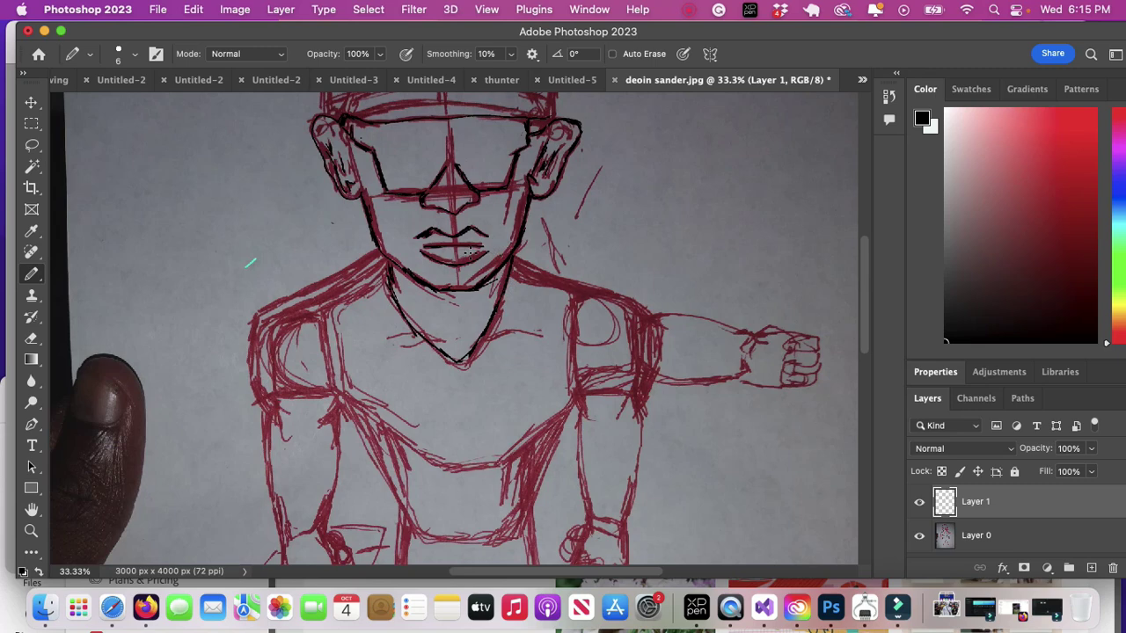
pyautogui.click(710, 54)
pyautogui.click(747, 103)
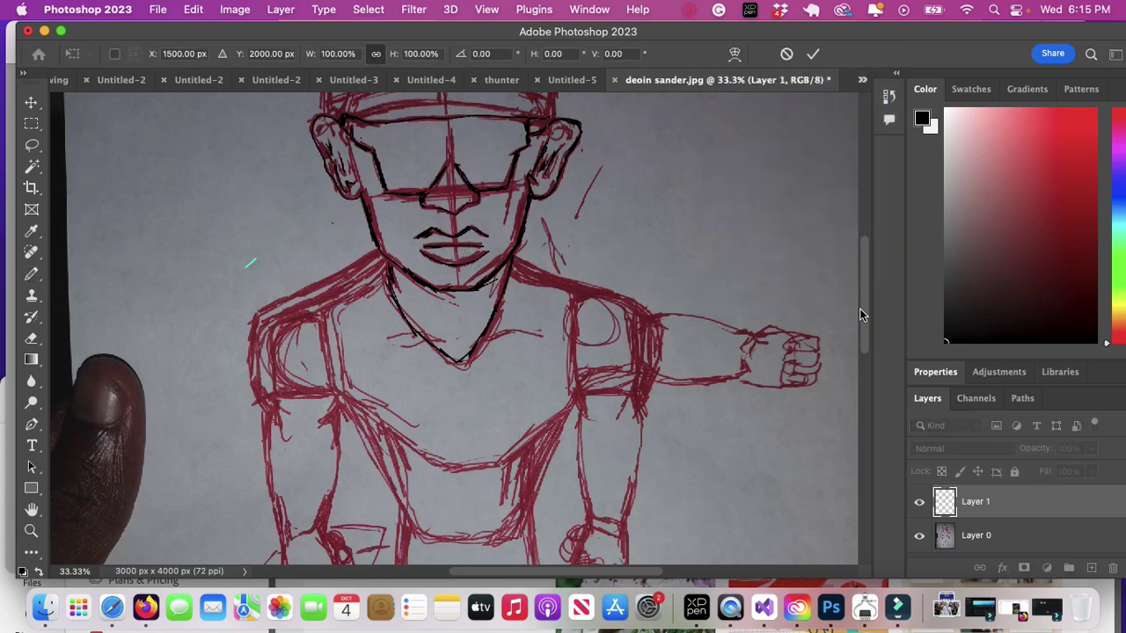
pyautogui.moveTo(863, 313); pyautogui.dragTo(863, 336)
pyautogui.moveTo(452, 378); pyautogui.dragTo(486, 378)
pyautogui.click(816, 58)
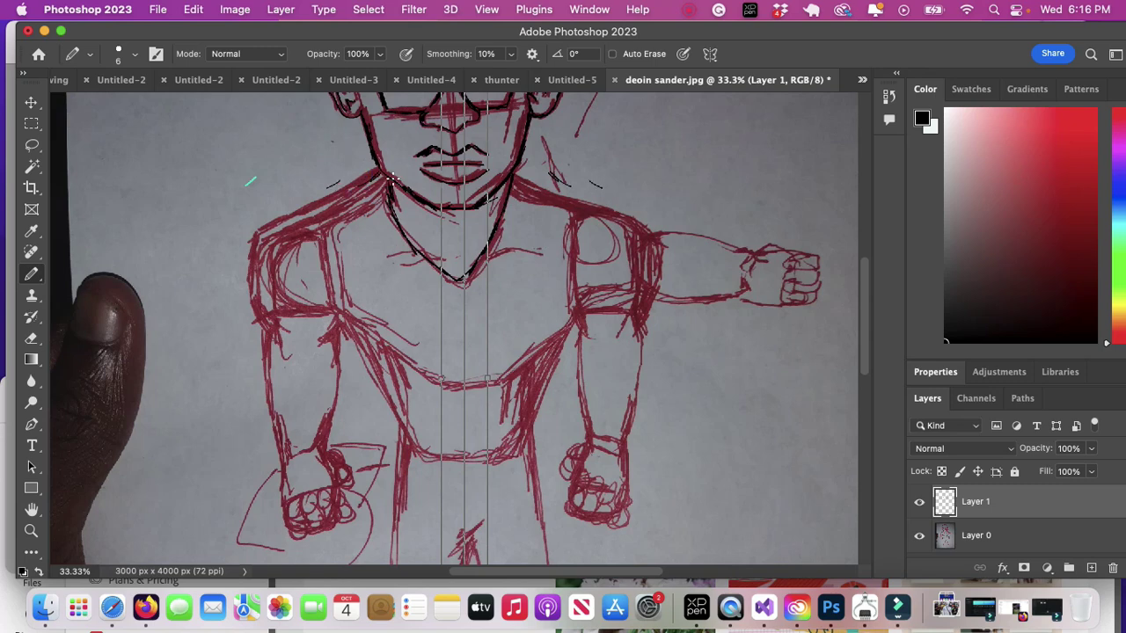
pyautogui.click(709, 53)
pyautogui.click(770, 61)
pyautogui.click(711, 52)
pyautogui.click(448, 344)
pyautogui.click(30, 103)
# - Ink the shoulder and sleeve edge on the figure's left-hand side and both curved chest lines in black with the Pencil tool
pyautogui.click(31, 274)
pyautogui.moveTo(378, 171)
pyautogui.mouseDown()
pyautogui.moveTo(324, 198)
pyautogui.moveTo(253, 268)
pyautogui.moveTo(258, 318)
pyautogui.mouseUp()
pyautogui.moveTo(256, 310); pyautogui.dragTo(252, 252)
pyautogui.moveTo(339, 314); pyautogui.dragTo(449, 334)
pyautogui.moveTo(574, 315)
pyautogui.mouseDown()
pyautogui.moveTo(503, 343)
pyautogui.moveTo(477, 327)
pyautogui.mouseUp()
pyautogui.moveTo(453, 331); pyautogui.dragTo(439, 341)
# - Ink both sides of the torso down to the curved waist hem, including the short fold line at the ribs
pyautogui.moveTo(386, 347); pyautogui.dragTo(368, 341)
pyautogui.moveTo(570, 323); pyautogui.dragTo(537, 441)
pyautogui.moveTo(352, 345)
pyautogui.mouseDown()
pyautogui.moveTo(388, 419)
pyautogui.moveTo(497, 458)
pyautogui.mouseUp()
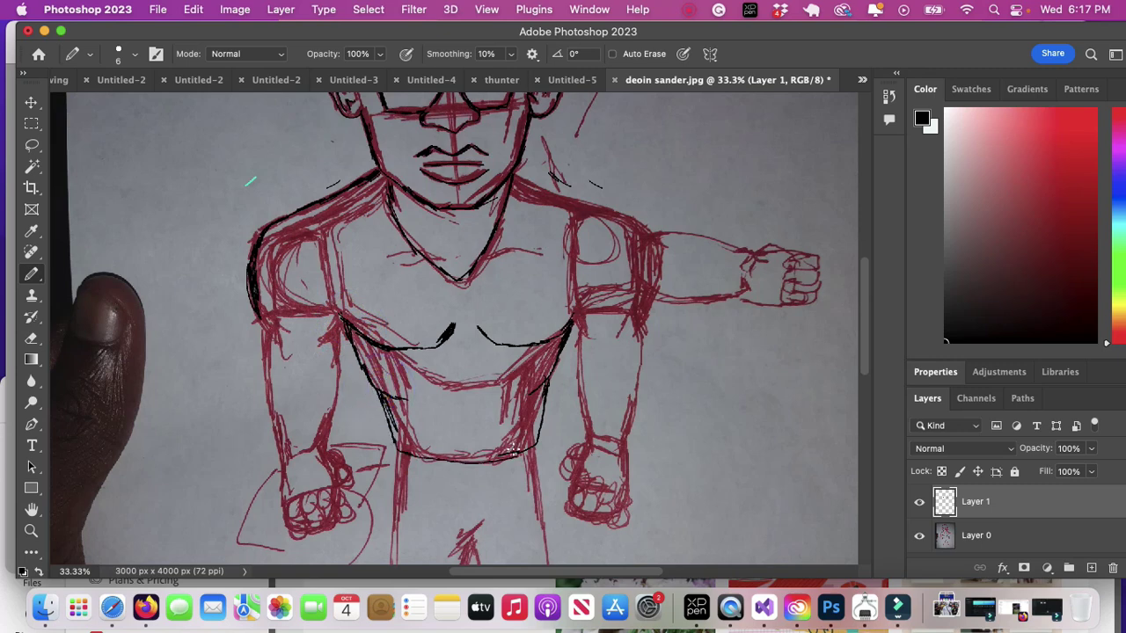
pyautogui.moveTo(387, 397); pyautogui.dragTo(428, 401)
# - Ink both edges of the arm hanging below the left-hand sleeve
pyautogui.moveTo(268, 388); pyautogui.dragTo(273, 424)
pyautogui.moveTo(335, 329); pyautogui.dragTo(322, 440)
pyautogui.moveTo(336, 396); pyautogui.dragTo(331, 339)
# - Ink the wrist, thumb and clenched fingers of the left-hand fist over the red sketch
pyautogui.moveTo(285, 451); pyautogui.dragTo(316, 448)
pyautogui.moveTo(288, 460)
pyautogui.mouseDown()
pyautogui.moveTo(317, 453)
pyautogui.moveTo(334, 501)
pyautogui.mouseUp()
pyautogui.moveTo(334, 502); pyautogui.dragTo(315, 517)
pyautogui.click(297, 492)
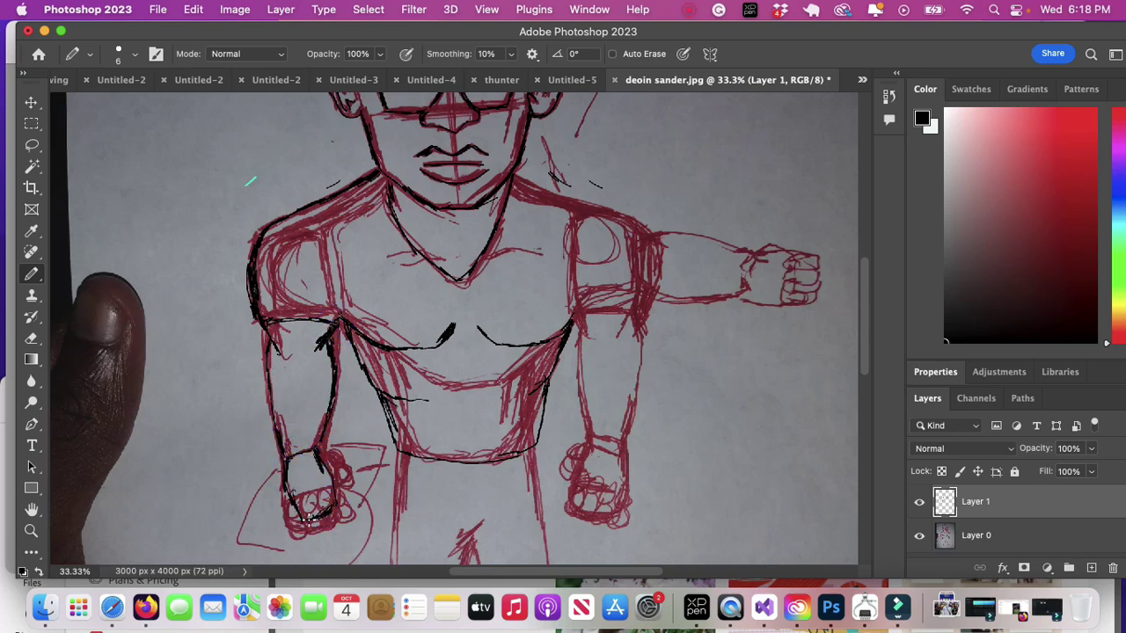
pyautogui.moveTo(317, 449); pyautogui.dragTo(323, 467)
pyautogui.moveTo(274, 518); pyautogui.dragTo(288, 539)
pyautogui.moveTo(284, 487)
pyautogui.mouseDown()
pyautogui.moveTo(288, 522)
pyautogui.moveTo(344, 485)
pyautogui.moveTo(327, 446)
pyautogui.moveTo(339, 455)
pyautogui.mouseUp()
pyautogui.moveTo(307, 525); pyautogui.dragTo(337, 530)
pyautogui.moveTo(337, 525); pyautogui.dragTo(348, 510)
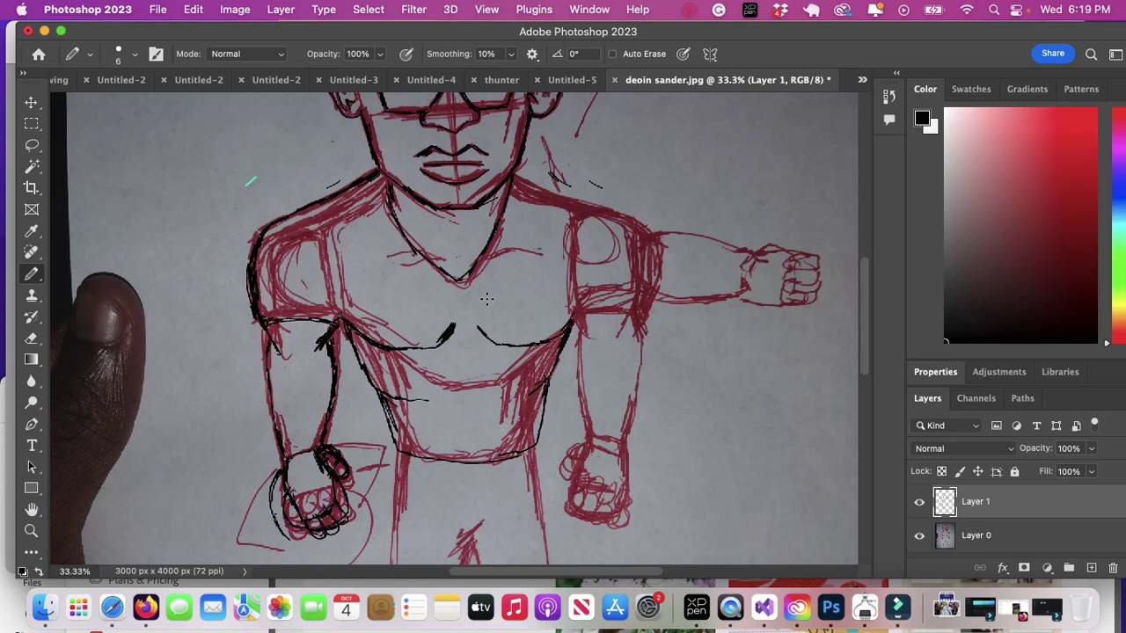
# - Ink the shoulder line and sleeve outline on the figure's right-hand side
pyautogui.moveTo(512, 174); pyautogui.dragTo(619, 208)
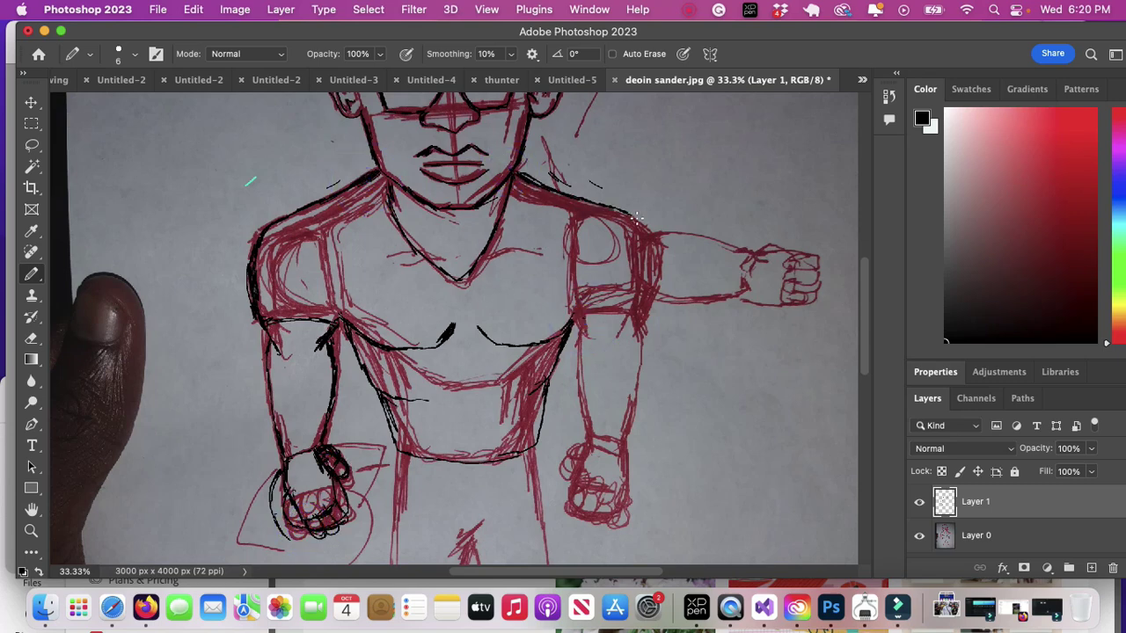
pyautogui.moveTo(572, 312)
pyautogui.mouseDown()
pyautogui.moveTo(649, 302)
pyautogui.moveTo(656, 287)
pyautogui.moveTo(641, 221)
pyautogui.mouseUp()
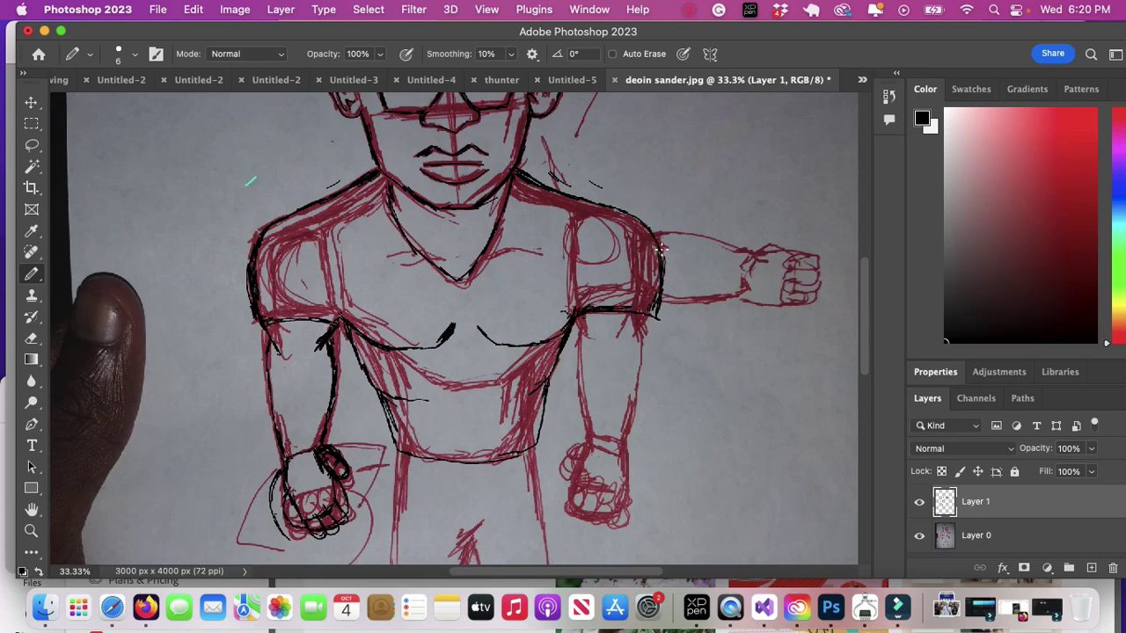
# - Ink the arm hanging below the right-hand sleeve and its clenched fist
pyautogui.moveTo(579, 310); pyautogui.dragTo(581, 436)
pyautogui.moveTo(651, 318); pyautogui.dragTo(626, 451)
pyautogui.moveTo(649, 331); pyautogui.dragTo(643, 373)
pyautogui.moveTo(586, 442)
pyautogui.mouseDown()
pyautogui.moveTo(619, 455)
pyautogui.moveTo(590, 437)
pyautogui.moveTo(586, 446)
pyautogui.moveTo(620, 454)
pyautogui.moveTo(576, 503)
pyautogui.mouseUp()
pyautogui.moveTo(619, 458); pyautogui.dragTo(570, 501)
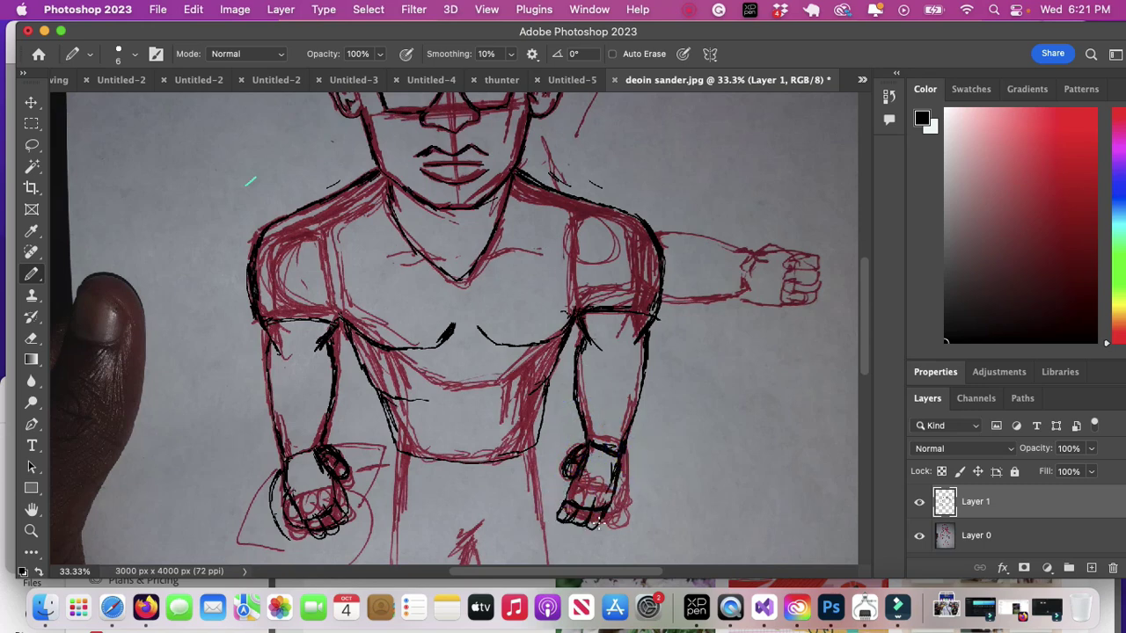
# - Erase the inked fists and lower forearms on both sides of the figure
pyautogui.scroll(-2, 507, 366)
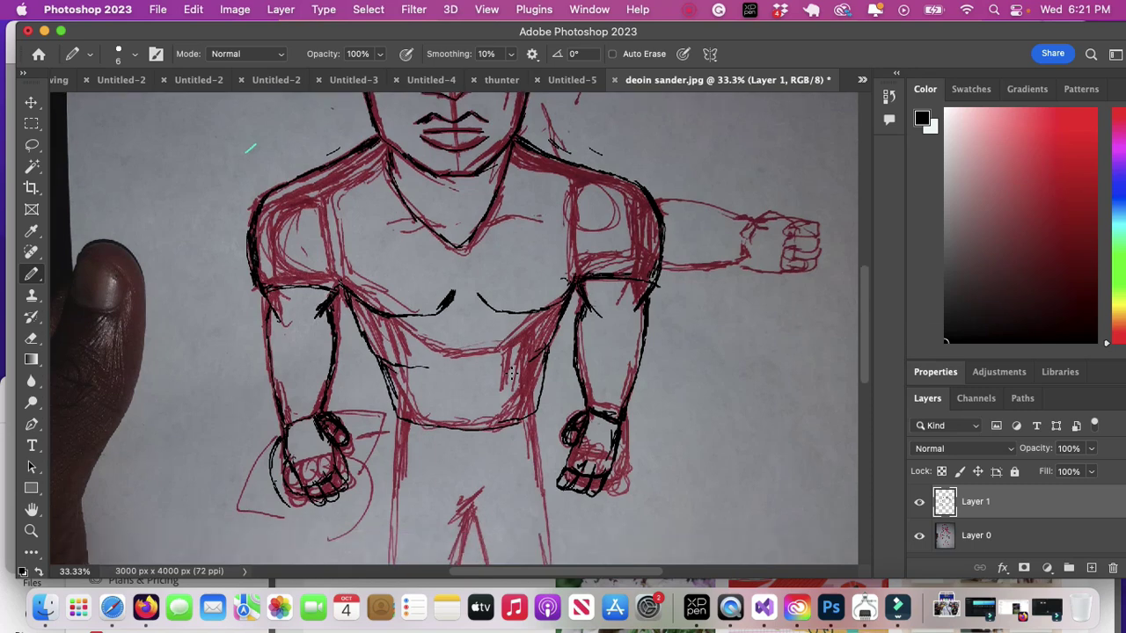
pyautogui.click(32, 338)
pyautogui.moveTo(283, 431)
pyautogui.mouseDown()
pyautogui.moveTo(317, 492)
pyautogui.moveTo(331, 395)
pyautogui.mouseUp()
pyautogui.moveTo(607, 479); pyautogui.dragTo(583, 369)
# - Ink the left-hand forearm bent behind the back, running from the elbow to the waist
pyautogui.click(33, 274)
pyautogui.moveTo(275, 347)
pyautogui.mouseDown()
pyautogui.moveTo(297, 398)
pyautogui.moveTo(365, 404)
pyautogui.mouseUp()
pyautogui.moveTo(338, 346); pyautogui.dragTo(378, 360)
pyautogui.moveTo(345, 399); pyautogui.dragTo(394, 410)
pyautogui.moveTo(278, 382); pyautogui.dragTo(348, 403)
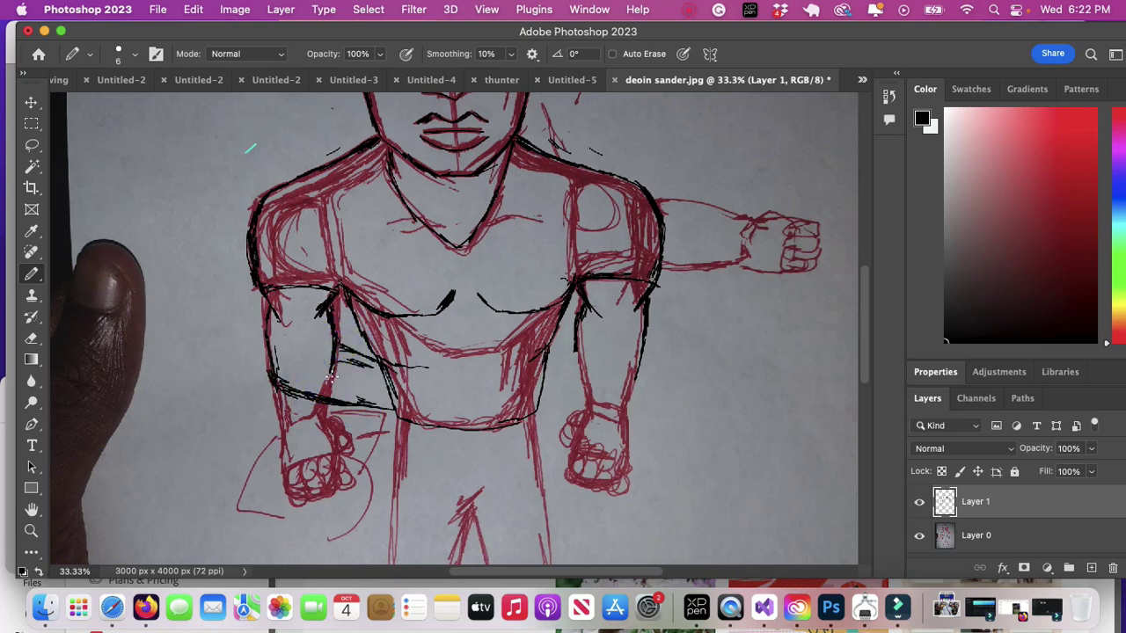
# - Ink the right-hand forearm bent behind the back, matching the opposite arm
pyautogui.scroll(-5, 332, 376)
pyautogui.scroll(9, 527, 351)
pyautogui.moveTo(550, 429); pyautogui.dragTo(572, 428)
pyautogui.moveTo(538, 484); pyautogui.dragTo(635, 461)
# - Ink the outer and inner outlines of both legs from the waist down past the knees
pyautogui.scroll(-10, 578, 396)
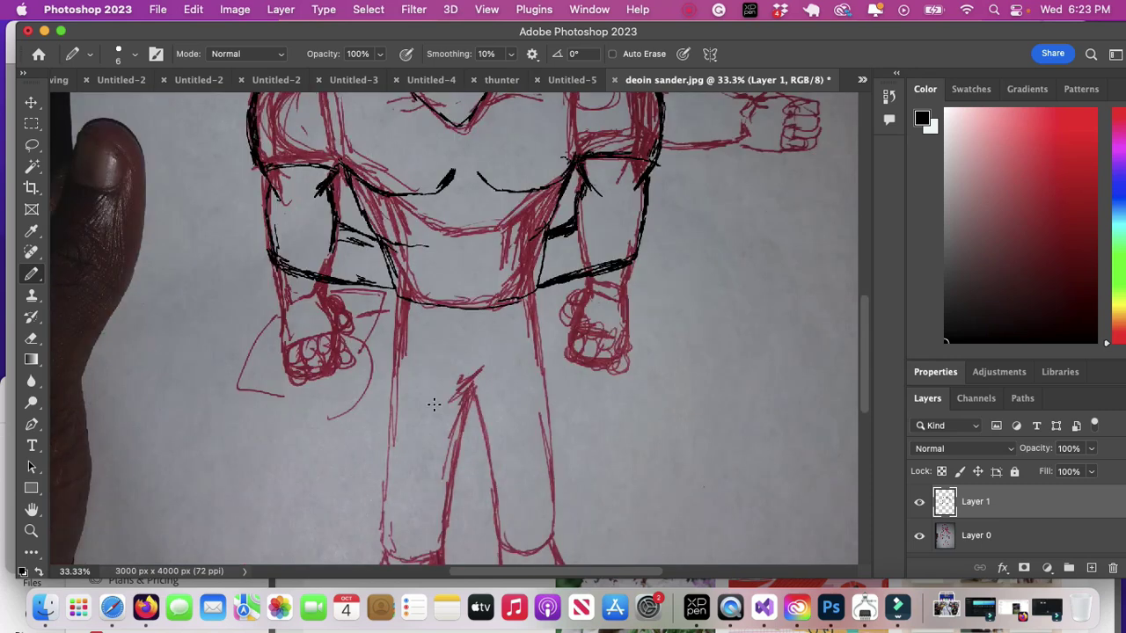
pyautogui.moveTo(536, 285); pyautogui.dragTo(530, 416)
pyautogui.moveTo(540, 412); pyautogui.dragTo(558, 525)
pyautogui.moveTo(547, 375); pyautogui.dragTo(547, 417)
pyautogui.moveTo(480, 372)
pyautogui.mouseDown()
pyautogui.moveTo(467, 387)
pyautogui.moveTo(505, 438)
pyautogui.mouseUp()
pyautogui.moveTo(487, 426)
pyautogui.mouseDown()
pyautogui.moveTo(490, 510)
pyautogui.moveTo(486, 455)
pyautogui.moveTo(485, 514)
pyautogui.moveTo(485, 431)
pyautogui.moveTo(451, 437)
pyautogui.moveTo(484, 475)
pyautogui.mouseUp()
pyautogui.moveTo(471, 392)
pyautogui.mouseDown()
pyautogui.moveTo(449, 439)
pyautogui.moveTo(448, 539)
pyautogui.mouseUp()
pyautogui.moveTo(460, 422); pyautogui.dragTo(448, 545)
pyautogui.moveTo(397, 295); pyautogui.dragTo(382, 518)
# - Ink the lower trouser hem and the outlines of both shoes
pyautogui.scroll(-5, 483, 502)
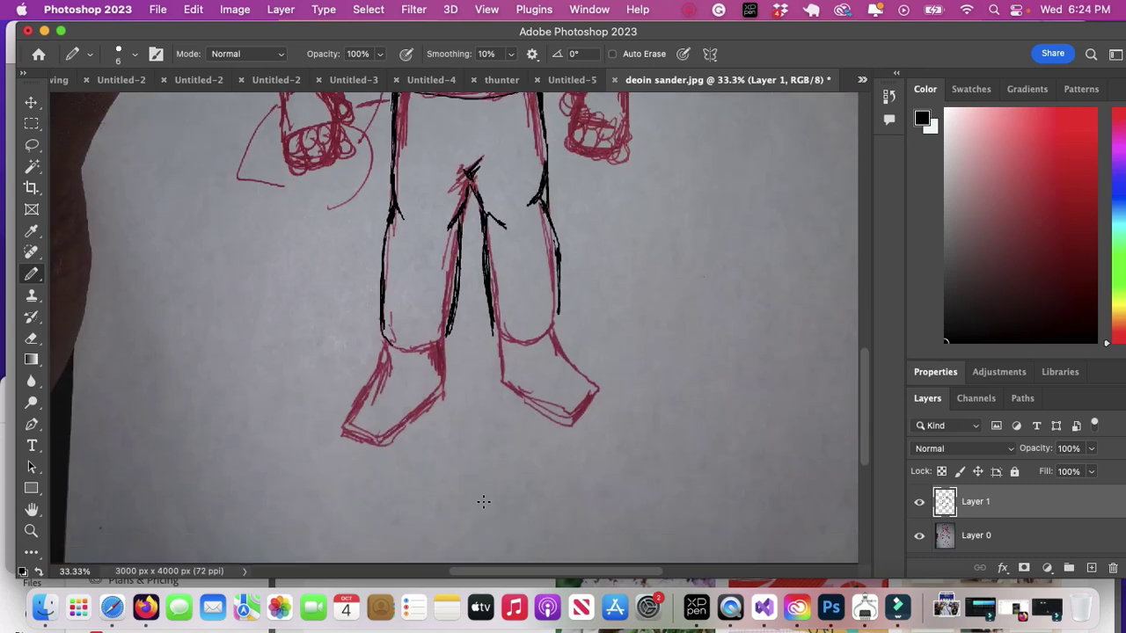
pyautogui.moveTo(438, 342); pyautogui.dragTo(390, 343)
pyautogui.moveTo(448, 336)
pyautogui.mouseDown()
pyautogui.moveTo(446, 386)
pyautogui.moveTo(406, 422)
pyautogui.mouseUp()
pyautogui.moveTo(388, 343); pyautogui.dragTo(344, 431)
pyautogui.moveTo(344, 431)
pyautogui.mouseDown()
pyautogui.moveTo(404, 424)
pyautogui.moveTo(386, 447)
pyautogui.mouseUp()
pyautogui.moveTo(496, 324)
pyautogui.mouseDown()
pyautogui.moveTo(503, 385)
pyautogui.moveTo(588, 431)
pyautogui.mouseUp()
pyautogui.moveTo(554, 327); pyautogui.dragTo(608, 403)
# - Hide the Layer 0 sketch to examine the ink lines on their own, and show it again
pyautogui.scroll(9, 538, 294)
pyautogui.click(919, 536)
pyautogui.scroll(4, 777, 455)
pyautogui.scroll(-2, 777, 455)
pyautogui.click(919, 536)
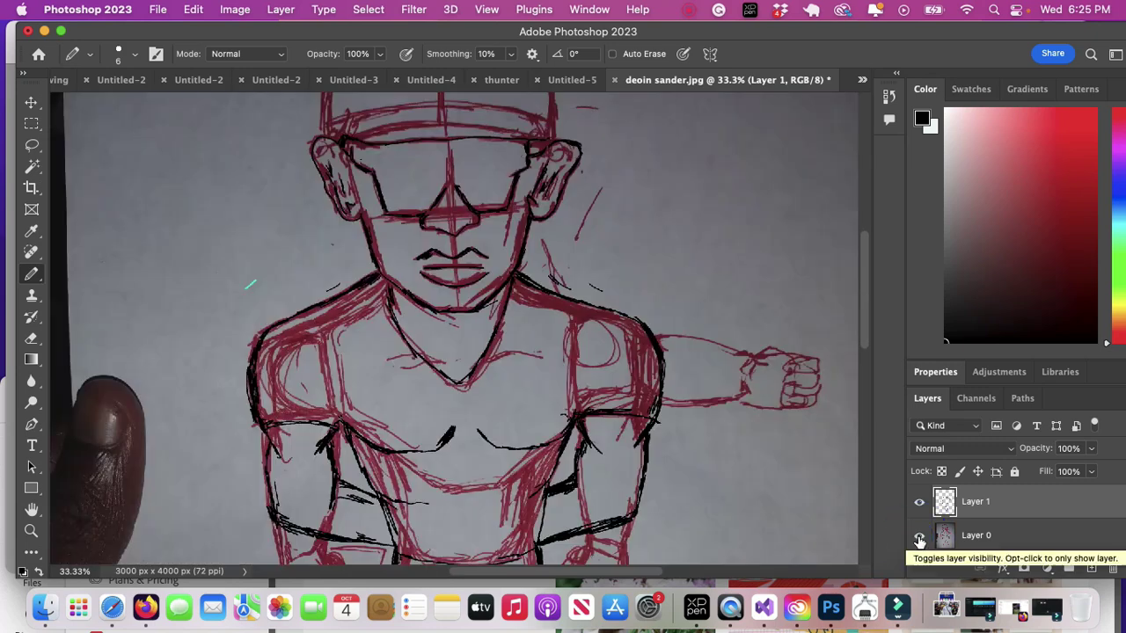
# - Ink the cap's brim line and rounded crown over the red sketch
pyautogui.scroll(3, 464, 215)
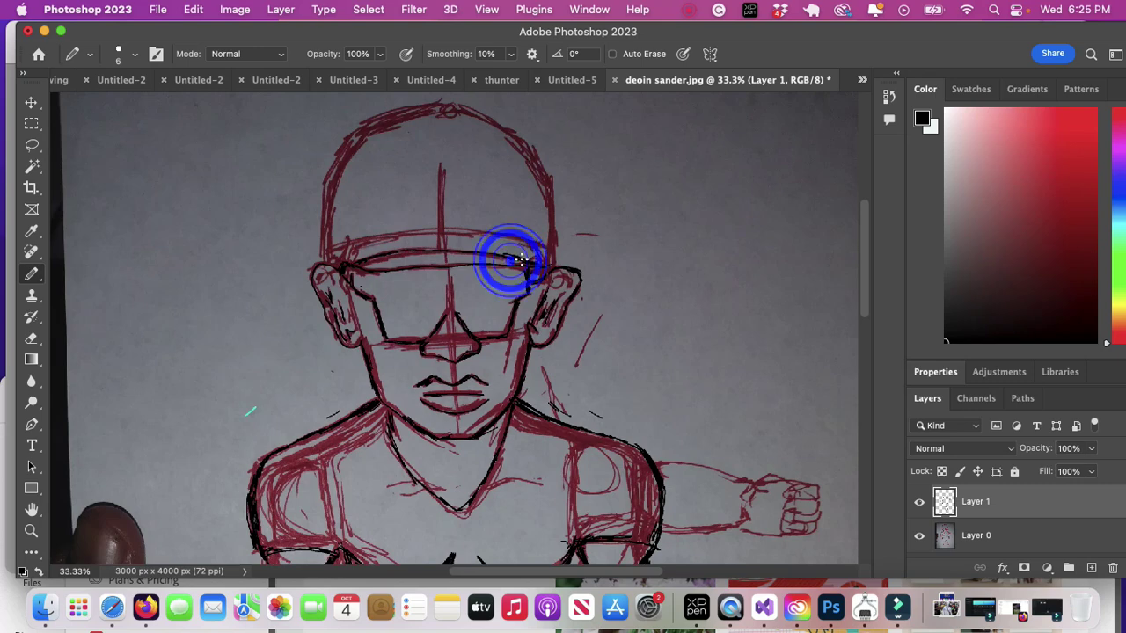
pyautogui.moveTo(322, 251)
pyautogui.mouseDown()
pyautogui.moveTo(402, 234)
pyautogui.moveTo(551, 249)
pyautogui.mouseUp()
pyautogui.moveTo(323, 233)
pyautogui.mouseDown()
pyautogui.moveTo(361, 135)
pyautogui.moveTo(424, 107)
pyautogui.mouseUp()
pyautogui.moveTo(553, 255); pyautogui.dragTo(540, 154)
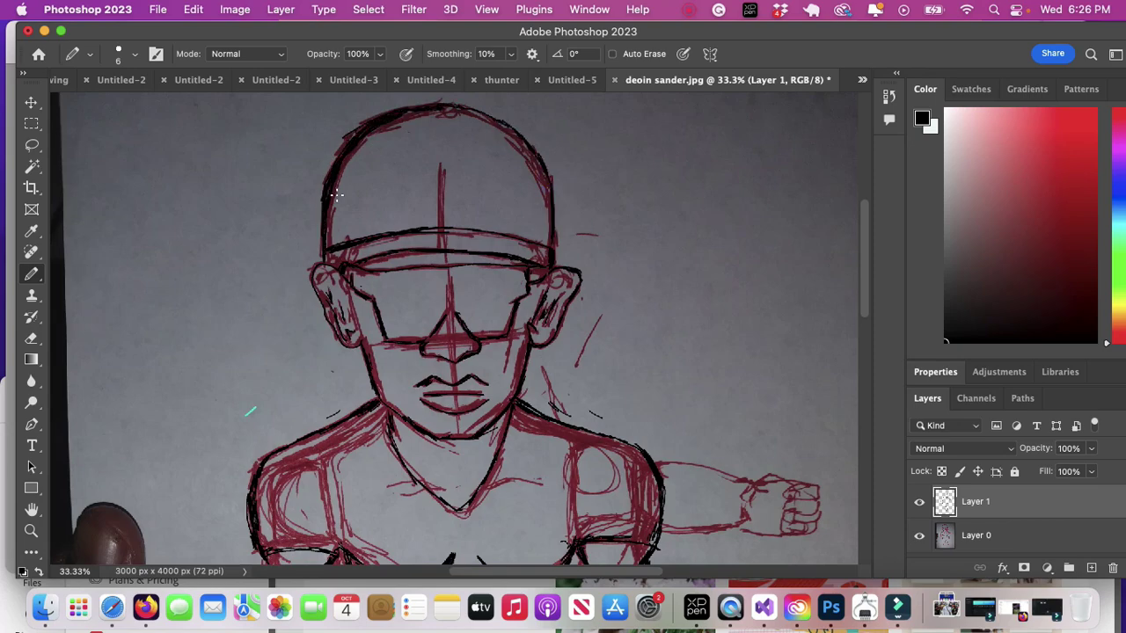
# - Hide Layer 0 and ink the missing lines at the cap edge, the sides of the face and inside the ears
pyautogui.click(919, 536)
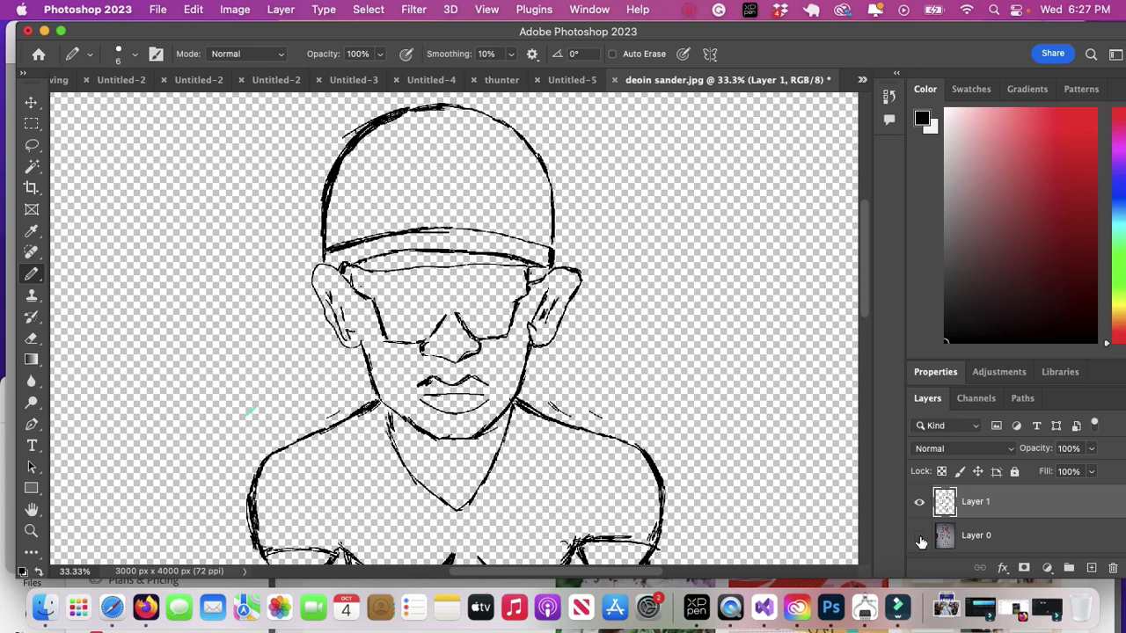
pyautogui.moveTo(551, 251); pyautogui.dragTo(554, 266)
pyautogui.moveTo(354, 339); pyautogui.dragTo(368, 341)
pyautogui.moveTo(544, 279); pyautogui.dragTo(530, 343)
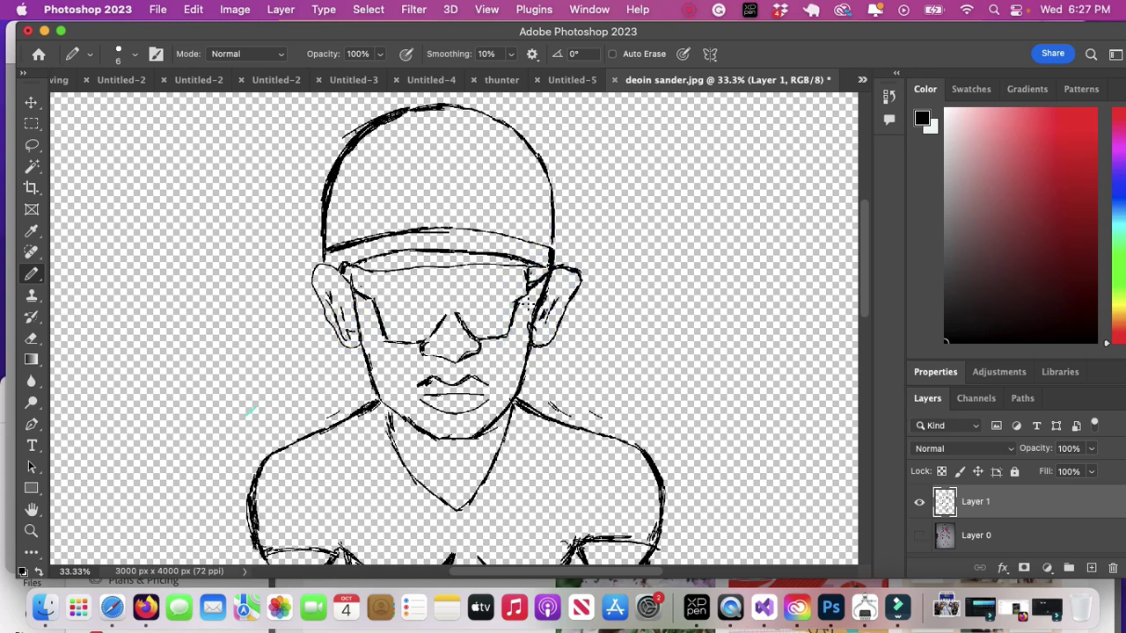
pyautogui.moveTo(324, 279); pyautogui.dragTo(341, 324)
pyautogui.moveTo(565, 278); pyautogui.dragTo(552, 291)
pyautogui.moveTo(539, 334); pyautogui.dragTo(560, 311)
# - Add short dark pencil strokes at the crotch where the two legs meet
pyautogui.scroll(-10, 611, 361)
pyautogui.scroll(1, 610, 362)
pyautogui.moveTo(481, 326); pyautogui.dragTo(469, 341)
pyautogui.moveTo(482, 327); pyautogui.dragTo(467, 345)
# - Set the eraser size to 46 px and clean up the outer edge of the left-hand sleeve
pyautogui.scroll(8, 367, 332)
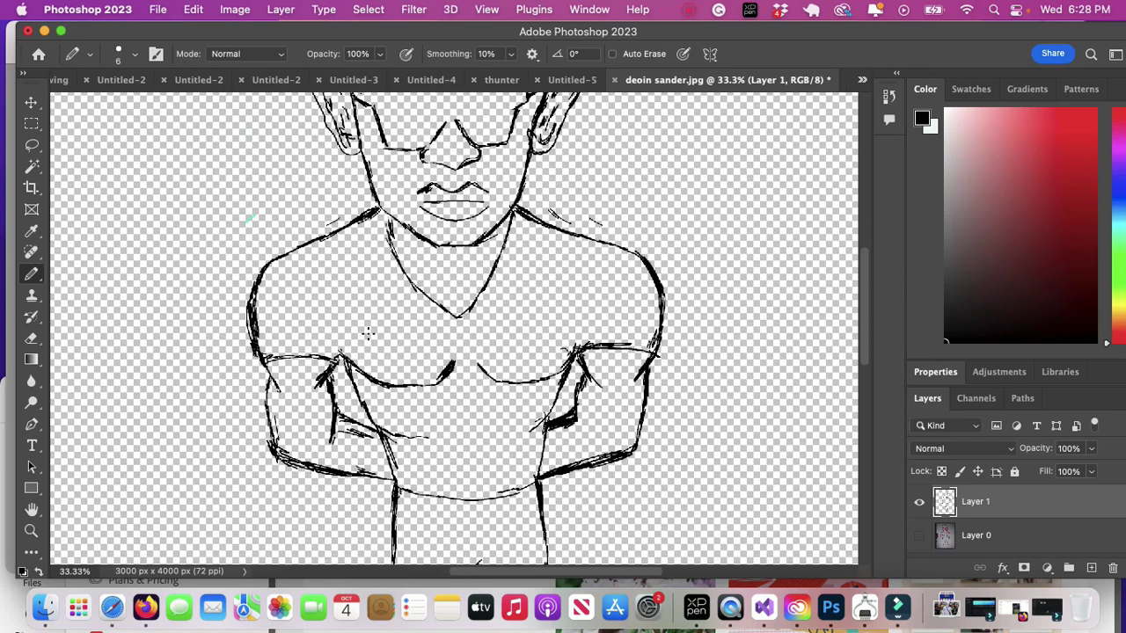
pyautogui.press('z')
pyautogui.keyDown('alt'); pyautogui.click(475, 440); pyautogui.keyUp('alt')
pyautogui.scroll(-1, 475, 440)
pyautogui.press('e')
pyautogui.click(135, 58)
pyautogui.moveTo(92, 102); pyautogui.dragTo(60, 102)
pyautogui.click(308, 331)
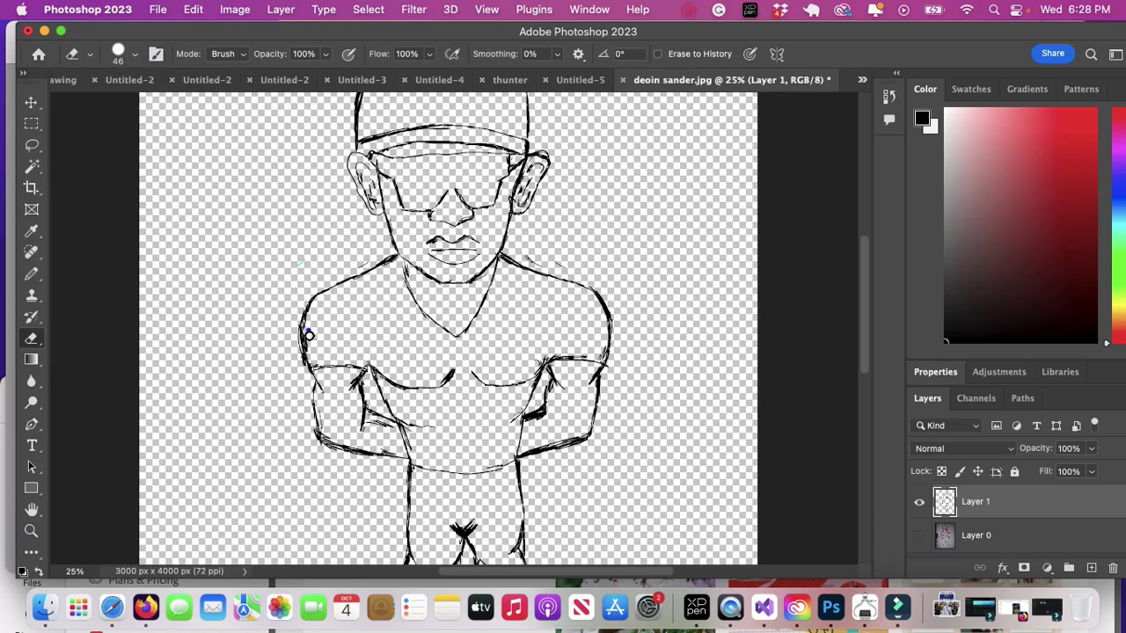
# - Thicken the left-hand shoulder line in black with the 6 px pencil
pyautogui.press('b')
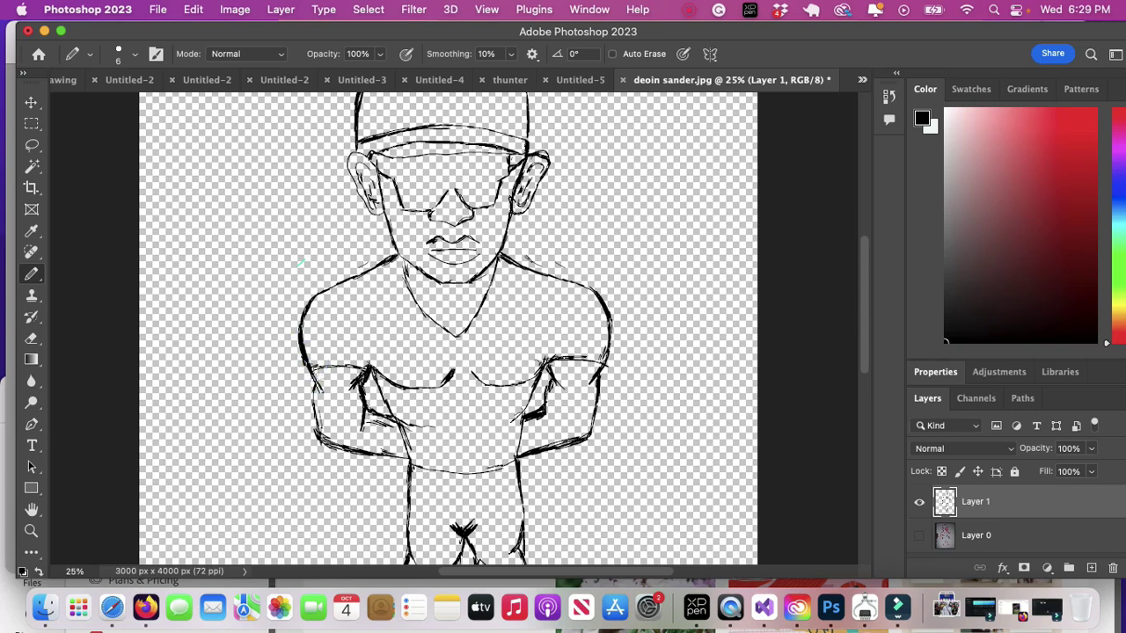
pyautogui.moveTo(327, 288); pyautogui.dragTo(390, 254)
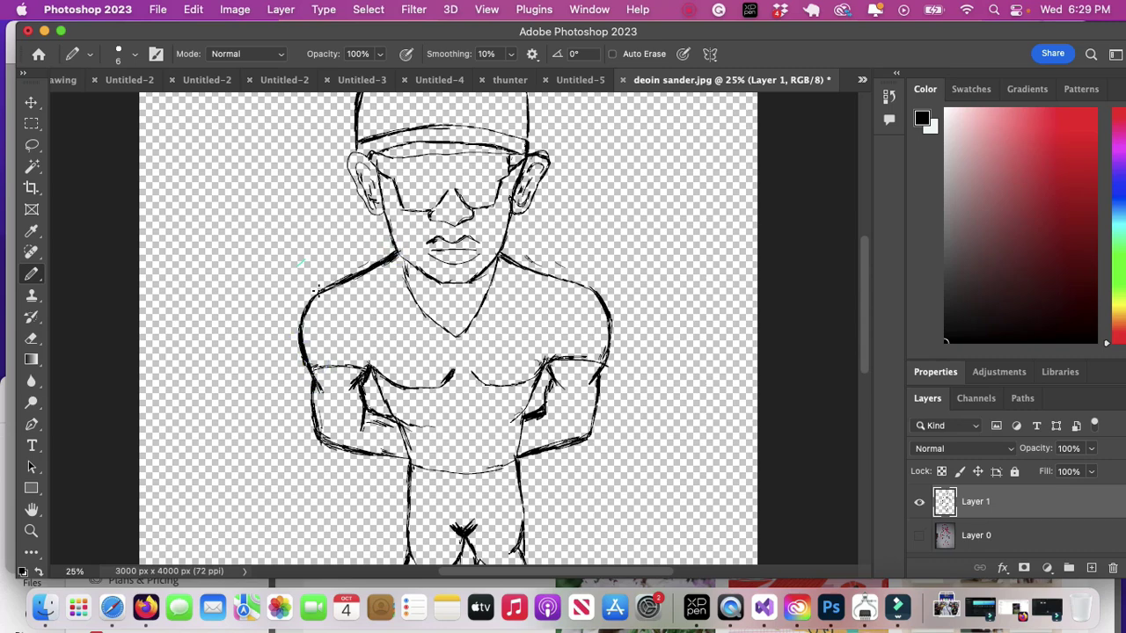
pyautogui.scroll(-10, 309, 290)
pyautogui.scroll(10, 309, 291)
# - Add a new layer above Layer 1 and choose a bright blue foreground colour
pyautogui.scroll(-3, 446, 346)
pyautogui.click(1092, 569)
pyautogui.click(1118, 312)
pyautogui.click(1081, 126)
pyautogui.click(1118, 190)
pyautogui.click(1086, 147)
pyautogui.click(921, 118)
pyautogui.click(1005, 257)
# - Enlarge the pencil tip to 89 px and try blue strokes on the shirt
pyautogui.moveTo(384, 335); pyautogui.dragTo(384, 345)
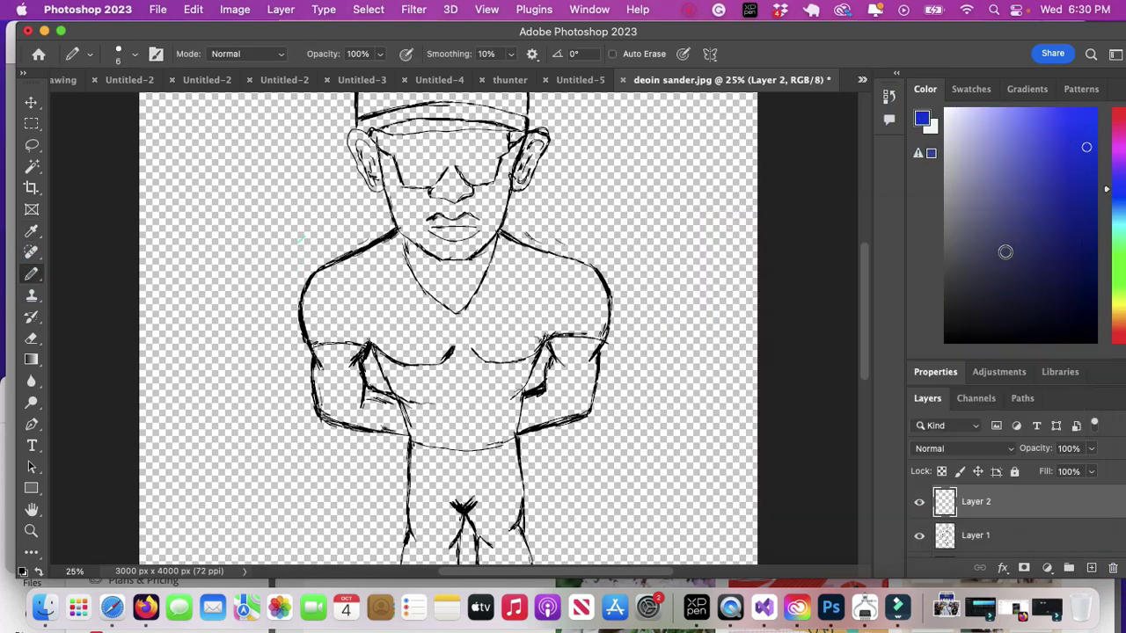
pyautogui.click(134, 55)
pyautogui.moveTo(115, 106); pyautogui.dragTo(154, 105)
pyautogui.moveTo(382, 329); pyautogui.dragTo(396, 352)
pyautogui.rightClick(32, 274)
pyautogui.click(98, 270)
pyautogui.click(407, 345)
pyautogui.click(134, 55)
pyautogui.moveTo(129, 106); pyautogui.dragTo(159, 105)
pyautogui.moveTo(404, 370)
pyautogui.mouseDown()
pyautogui.moveTo(432, 382)
pyautogui.moveTo(420, 357)
pyautogui.moveTo(414, 370)
pyautogui.mouseUp()
pyautogui.rightClick(32, 274)
pyautogui.click(70, 284)
# - Move Layer 1 above Layer 2 and undo the stray paint mark on the shirt
pyautogui.click(919, 503)
pyautogui.click(919, 502)
pyautogui.moveTo(991, 537); pyautogui.dragTo(987, 491)
pyautogui.click(422, 348)
pyautogui.click(194, 11)
pyautogui.click(200, 28)
# - Paint the whole shirt, including both sleeves, bright blue on Layer 2
pyautogui.click(976, 536)
pyautogui.moveTo(425, 353)
pyautogui.mouseDown()
pyautogui.moveTo(449, 413)
pyautogui.moveTo(527, 343)
pyautogui.moveTo(457, 394)
pyautogui.moveTo(417, 405)
pyautogui.moveTo(413, 431)
pyautogui.moveTo(381, 319)
pyautogui.moveTo(387, 279)
pyautogui.mouseUp()
pyautogui.moveTo(480, 312)
pyautogui.mouseDown()
pyautogui.moveTo(502, 238)
pyautogui.moveTo(522, 269)
pyautogui.moveTo(590, 290)
pyautogui.moveTo(394, 248)
pyautogui.moveTo(310, 339)
pyautogui.moveTo(378, 264)
pyautogui.moveTo(516, 379)
pyautogui.mouseUp()
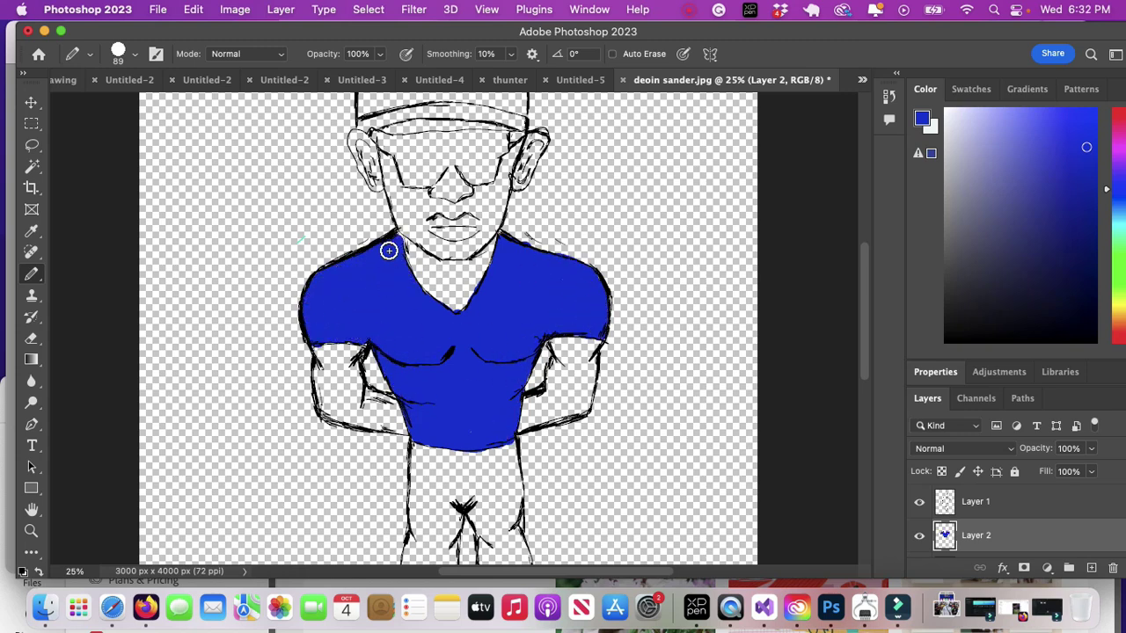
# - Choose an orange foreground colour and paint both trouser legs up to the shirt hem on Layer 2
pyautogui.scroll(-1, 792, 372)
pyautogui.click(1117, 311)
pyautogui.click(1119, 324)
pyautogui.click(1078, 118)
pyautogui.scroll(-3, 480, 377)
pyautogui.moveTo(461, 425)
pyautogui.mouseDown()
pyautogui.moveTo(449, 439)
pyautogui.moveTo(447, 402)
pyautogui.moveTo(422, 407)
pyautogui.moveTo(493, 520)
pyautogui.moveTo(510, 490)
pyautogui.moveTo(510, 410)
pyautogui.moveTo(457, 374)
pyautogui.moveTo(445, 516)
pyautogui.moveTo(427, 545)
pyautogui.moveTo(449, 478)
pyautogui.mouseUp()
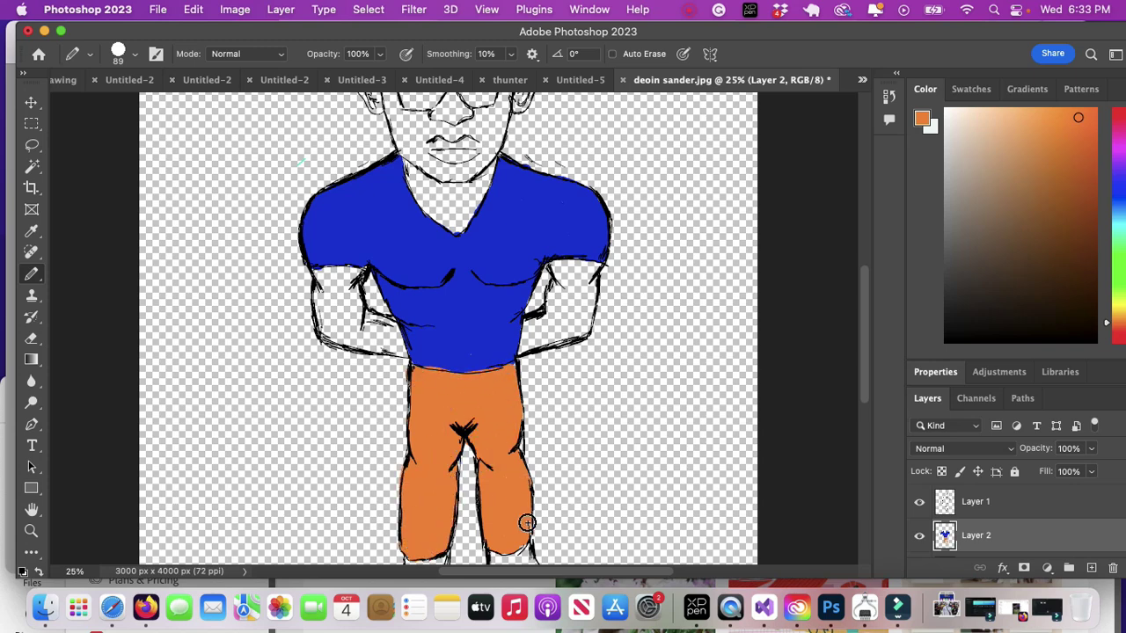
# - Touch up the border between shirt and trousers using the shirt's blue and the trousers' orange sampled from the drawing
pyautogui.keyDown('alt'); pyautogui.click(456, 341); pyautogui.keyUp('alt')
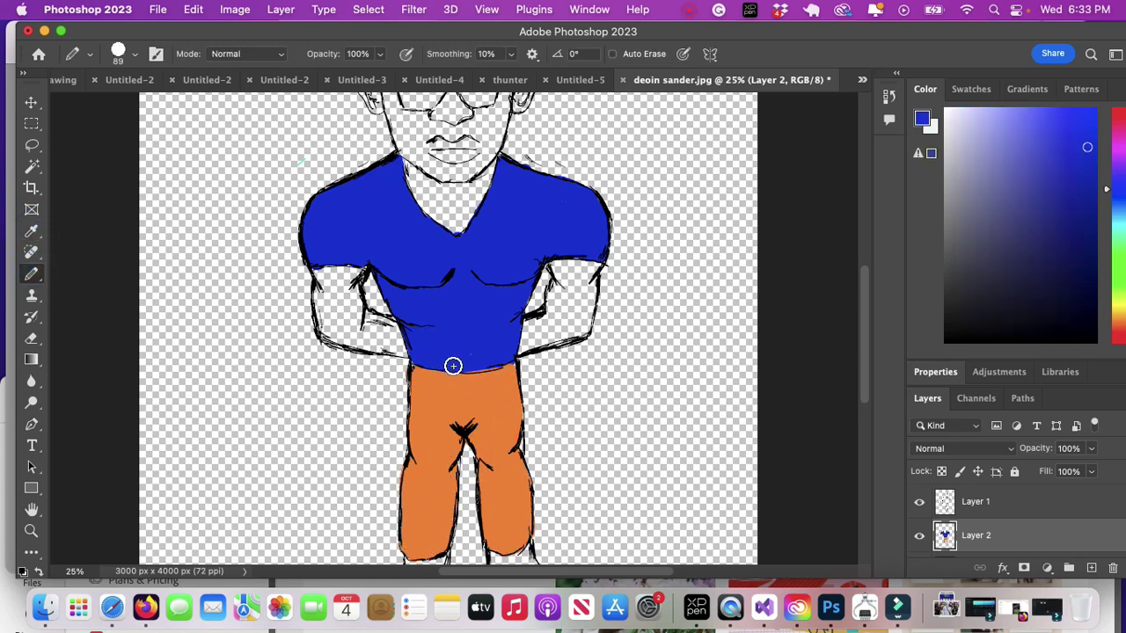
pyautogui.press('i')
pyautogui.click(448, 392)
pyautogui.press('b')
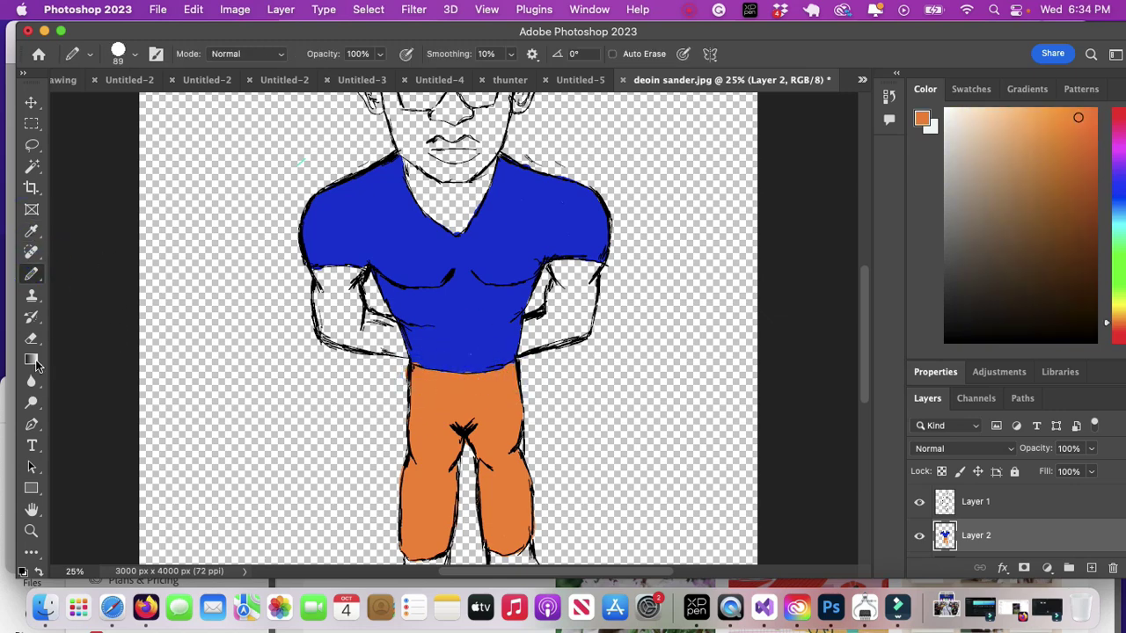
pyautogui.keyDown('alt'); pyautogui.click(417, 357); pyautogui.keyUp('alt')
pyautogui.scroll(3, 472, 343)
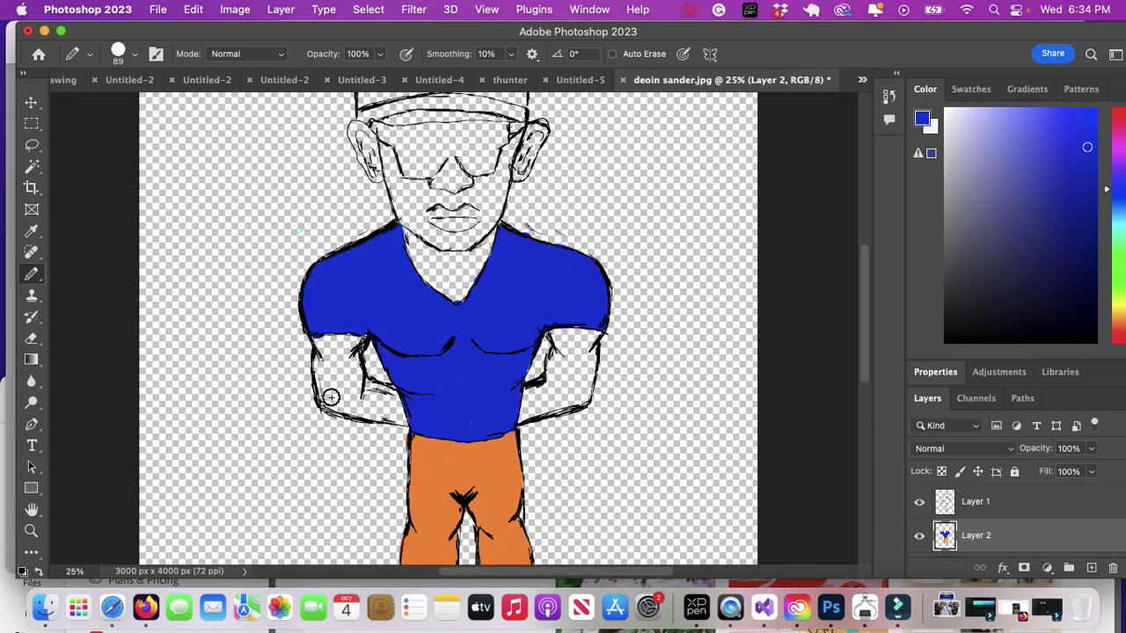
# - Select Layer 1 with the default black and white colours and an 11 px pencil for touching up the nose bridge
pyautogui.hotkey('alt', ']')
pyautogui.click(455, 157)
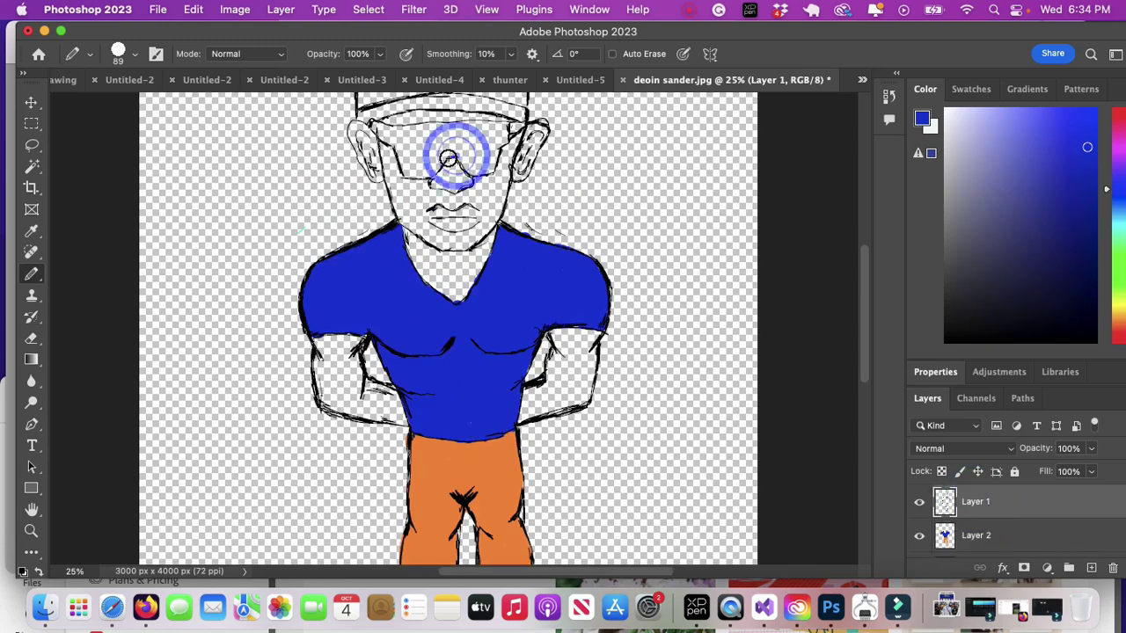
pyautogui.click(23, 571)
pyautogui.click(455, 156)
pyautogui.click(136, 54)
pyautogui.click(81, 436)
pyautogui.click(32, 337)
pyautogui.click(450, 158)
pyautogui.press('super+z')
pyautogui.press('b')
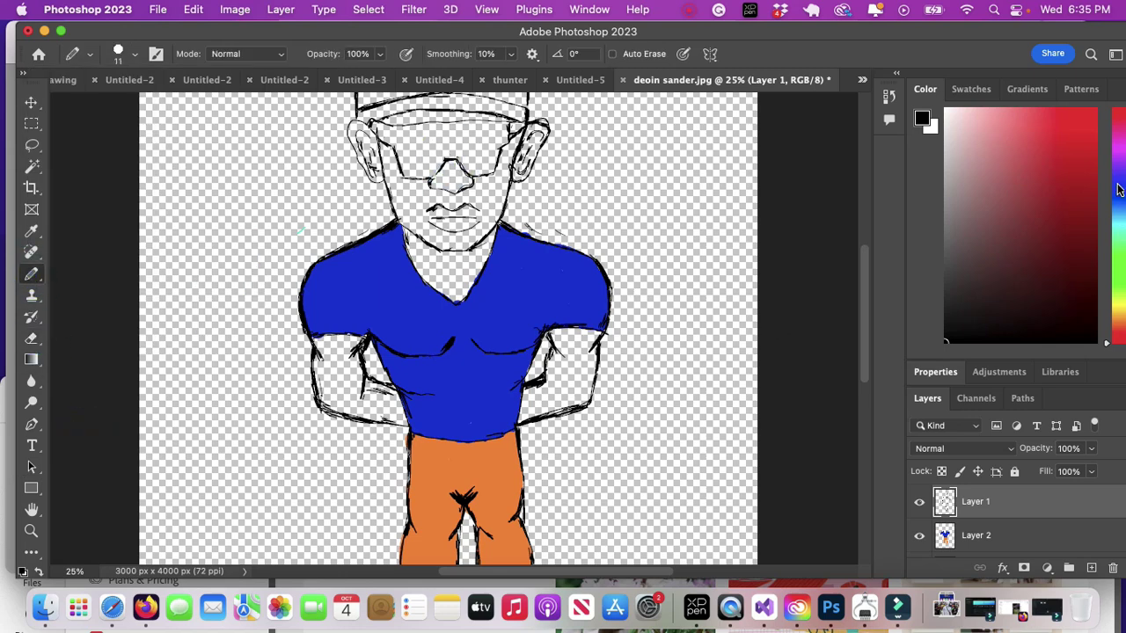
# - Set the pencil to 27 px, sample the trousers' orange and try a stroke on the sunglasses
pyautogui.click(32, 231)
pyautogui.click(468, 470)
pyautogui.click(33, 273)
pyautogui.click(135, 55)
pyautogui.click(121, 102)
pyautogui.moveTo(418, 156); pyautogui.dragTo(428, 157)
pyautogui.click(31, 231)
pyautogui.click(442, 482)
pyautogui.click(31, 274)
pyautogui.scroll(3, 431, 177)
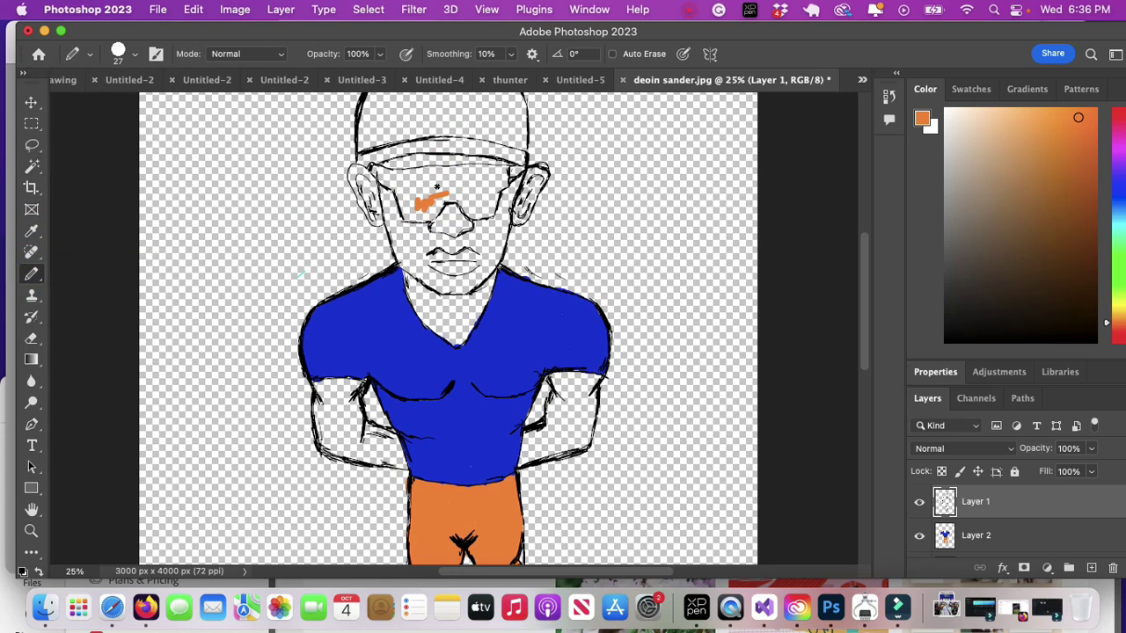
# - Undo the test strokes on the sunglasses and fill the lenses solid black on Layer 2
pyautogui.press('d')
pyautogui.moveTo(403, 193); pyautogui.dragTo(411, 210)
pyautogui.click(192, 10)
pyautogui.click(201, 30)
pyautogui.moveTo(420, 201)
pyautogui.mouseDown()
pyautogui.moveTo(401, 197)
pyautogui.moveTo(435, 215)
pyautogui.moveTo(431, 186)
pyautogui.moveTo(376, 169)
pyautogui.moveTo(420, 183)
pyautogui.moveTo(468, 176)
pyautogui.moveTo(466, 194)
pyautogui.moveTo(488, 202)
pyautogui.moveTo(521, 173)
pyautogui.moveTo(483, 181)
pyautogui.mouseUp()
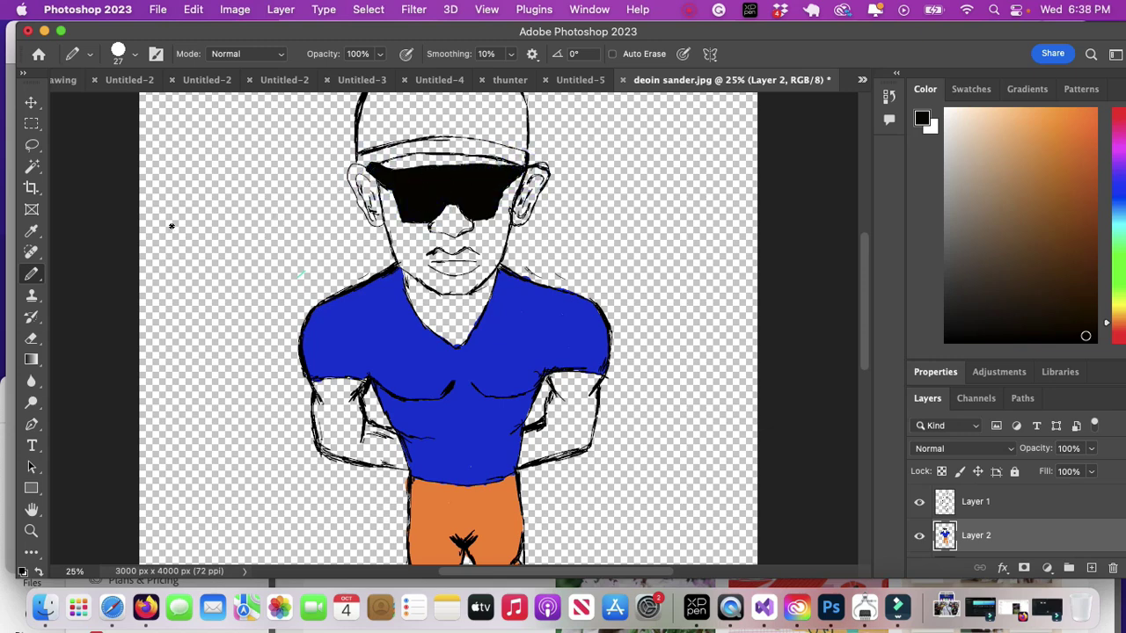
# - Clean up the line work at the outer corner of the sunglasses with the eraser on Layer 1
pyautogui.press('e')
pyautogui.click(949, 499)
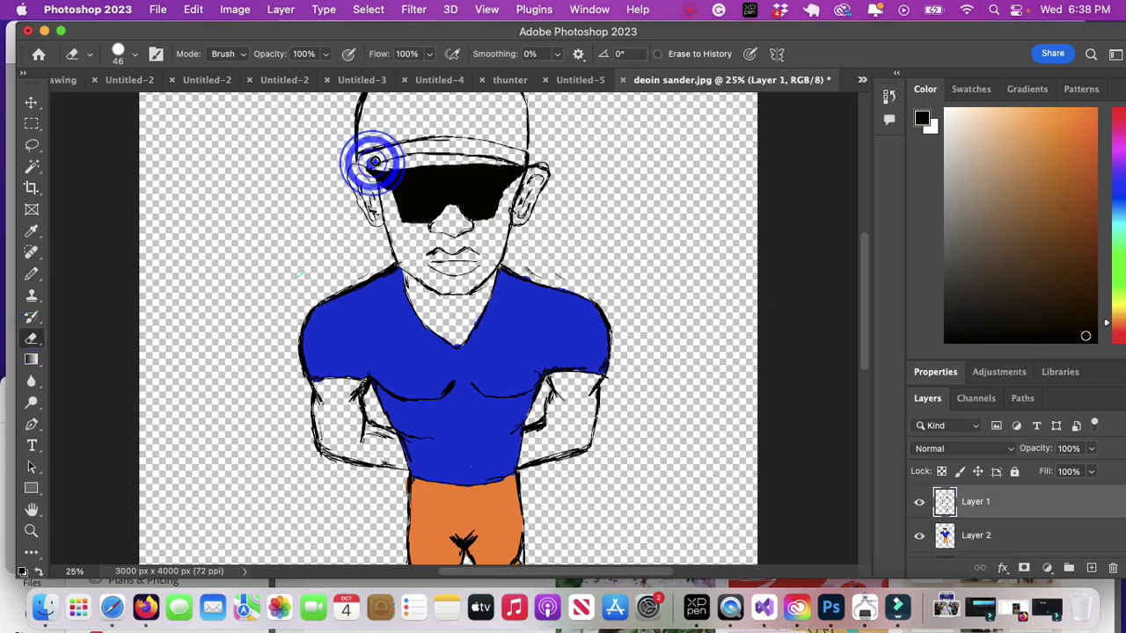
pyautogui.click(32, 274)
# - Choose a dark brown foreground colour and paint both arms on Layer 2
pyautogui.click(970, 535)
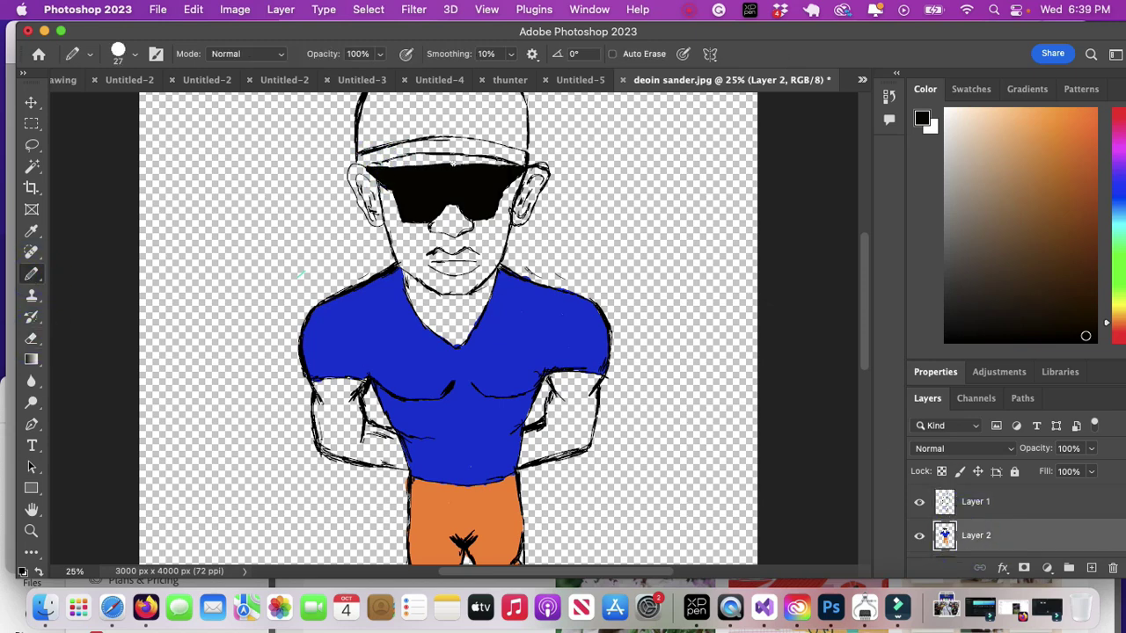
pyautogui.scroll(-3, 615, 267)
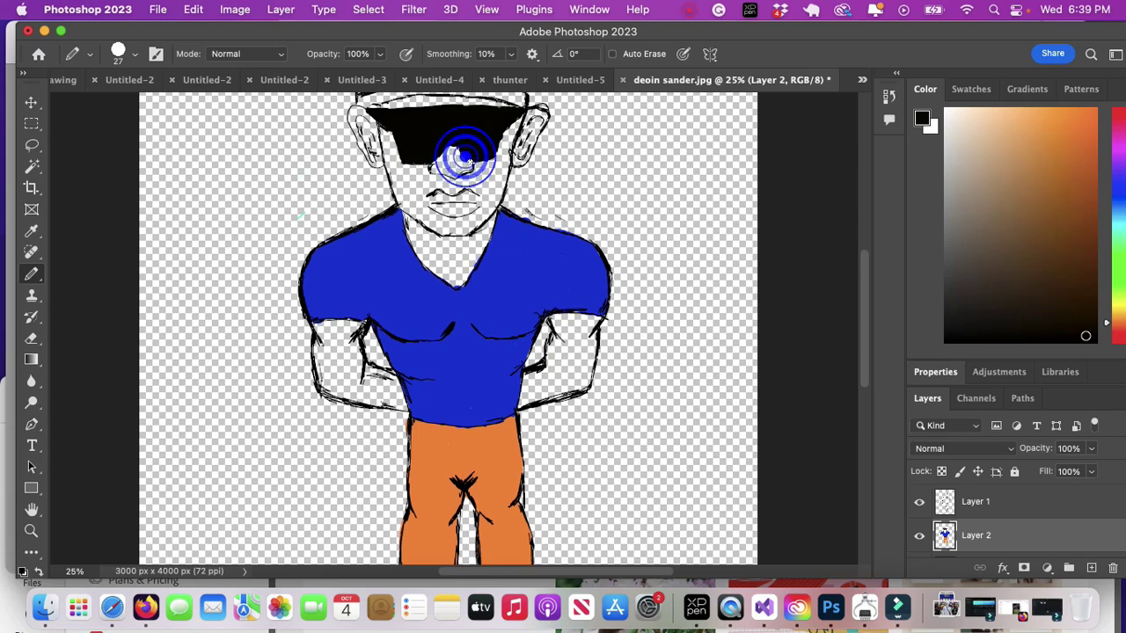
pyautogui.click(1093, 239)
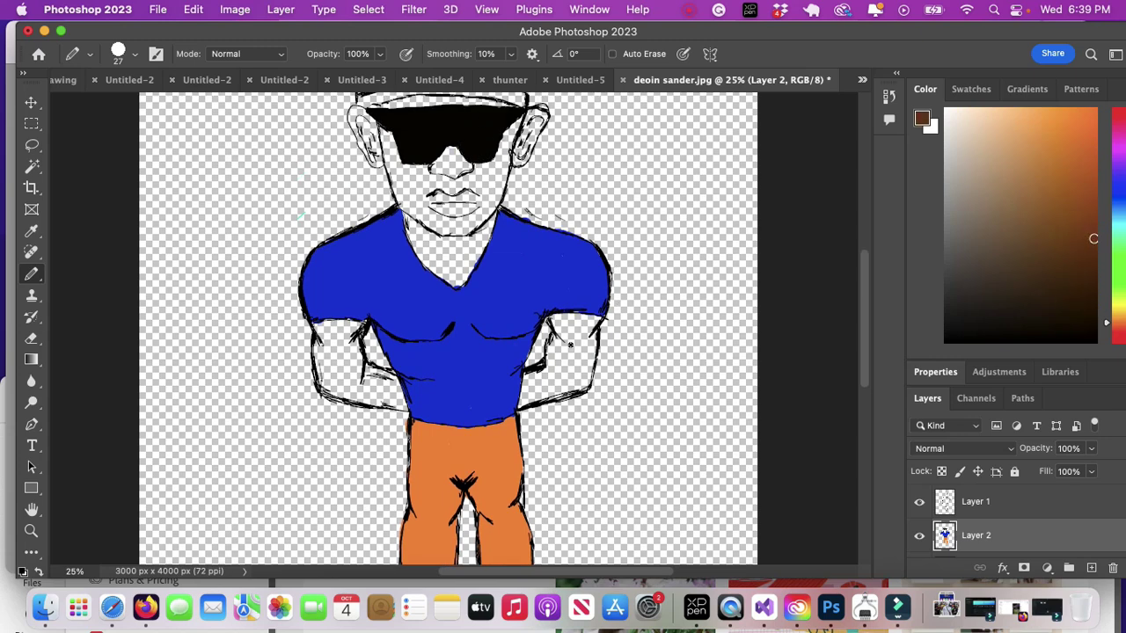
pyautogui.moveTo(552, 364)
pyautogui.mouseDown()
pyautogui.moveTo(547, 345)
pyautogui.moveTo(584, 348)
pyautogui.moveTo(538, 377)
pyautogui.moveTo(524, 401)
pyautogui.moveTo(582, 378)
pyautogui.moveTo(583, 390)
pyautogui.moveTo(554, 325)
pyautogui.moveTo(595, 318)
pyautogui.mouseUp()
pyautogui.moveTo(337, 352)
pyautogui.mouseDown()
pyautogui.moveTo(359, 387)
pyautogui.moveTo(322, 324)
pyautogui.moveTo(352, 325)
pyautogui.moveTo(339, 396)
pyautogui.moveTo(392, 407)
pyautogui.moveTo(368, 368)
pyautogui.moveTo(388, 378)
pyautogui.mouseUp()
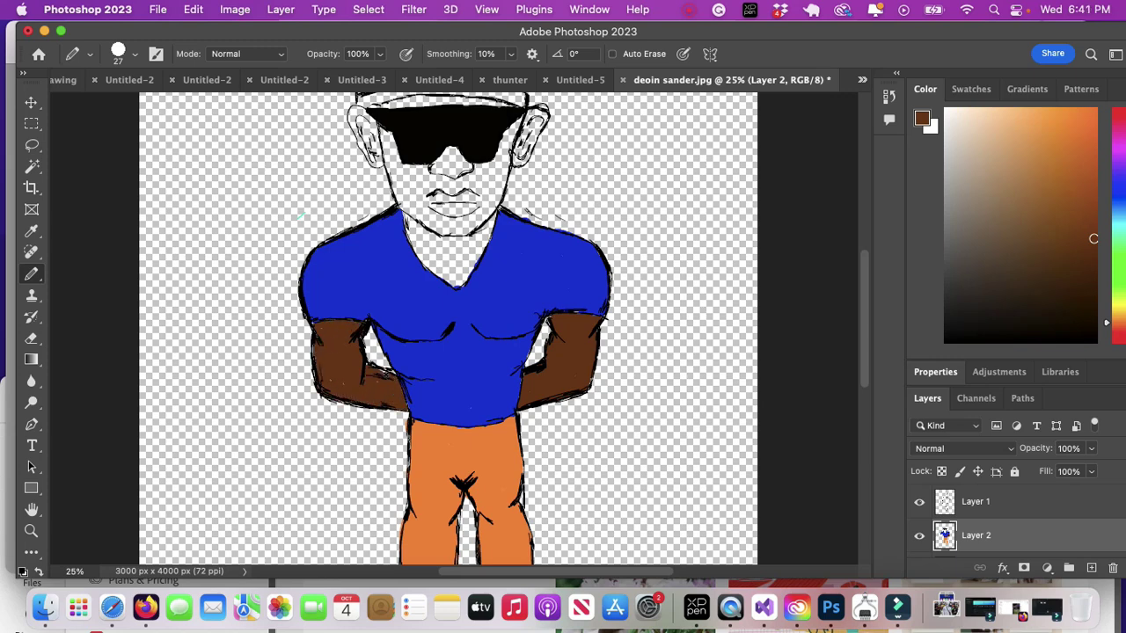
# - Paint the neck, face and ears in the same brown, leaving the lips empty, and sample the sunglasses' black for touch-ups
pyautogui.moveTo(415, 221)
pyautogui.mouseDown()
pyautogui.moveTo(436, 259)
pyautogui.moveTo(447, 231)
pyautogui.moveTo(431, 265)
pyautogui.moveTo(420, 255)
pyautogui.moveTo(470, 268)
pyautogui.mouseUp()
pyautogui.scroll(5, 431, 259)
pyautogui.moveTo(376, 268)
pyautogui.mouseDown()
pyautogui.moveTo(356, 244)
pyautogui.moveTo(362, 283)
pyautogui.moveTo(382, 264)
pyautogui.moveTo(424, 353)
pyautogui.moveTo(406, 303)
pyautogui.moveTo(459, 310)
pyautogui.moveTo(455, 286)
pyautogui.moveTo(489, 334)
pyautogui.moveTo(431, 345)
pyautogui.moveTo(445, 354)
pyautogui.moveTo(503, 308)
pyautogui.moveTo(539, 246)
pyautogui.mouseUp()
pyautogui.moveTo(487, 308); pyautogui.dragTo(518, 251)
pyautogui.keyDown('alt'); pyautogui.click(479, 269); pyautogui.keyUp('alt')
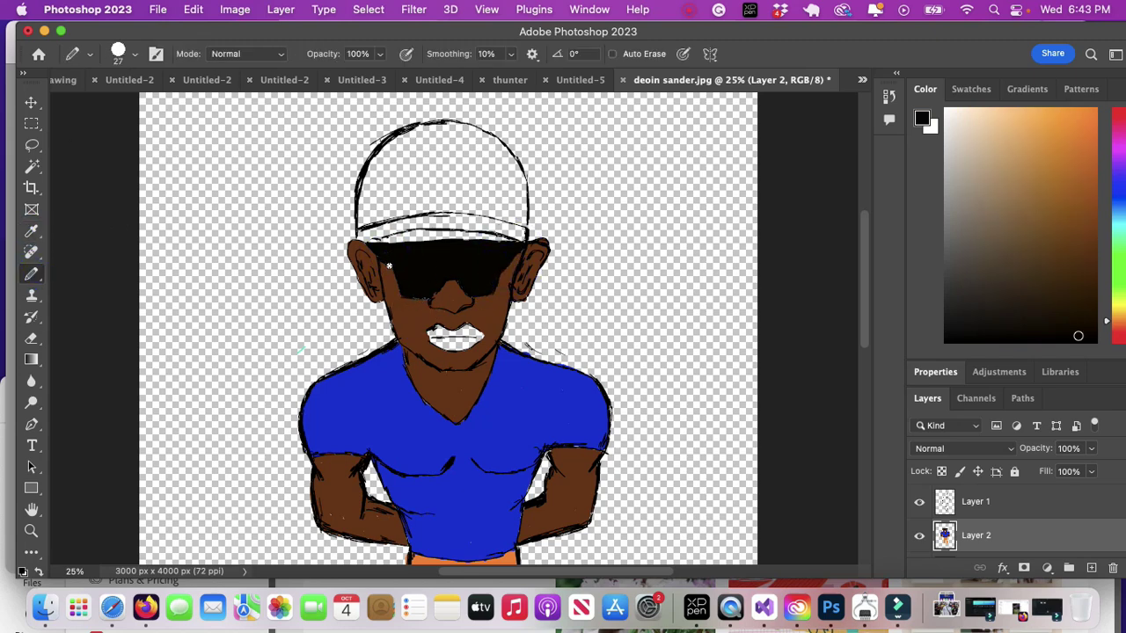
# - Sample the shirt's blue and paint the whole cap, including its brim band, on Layer 2
pyautogui.click(31, 231)
pyautogui.click(361, 396)
pyautogui.click(31, 274)
pyautogui.moveTo(439, 197); pyautogui.dragTo(436, 203)
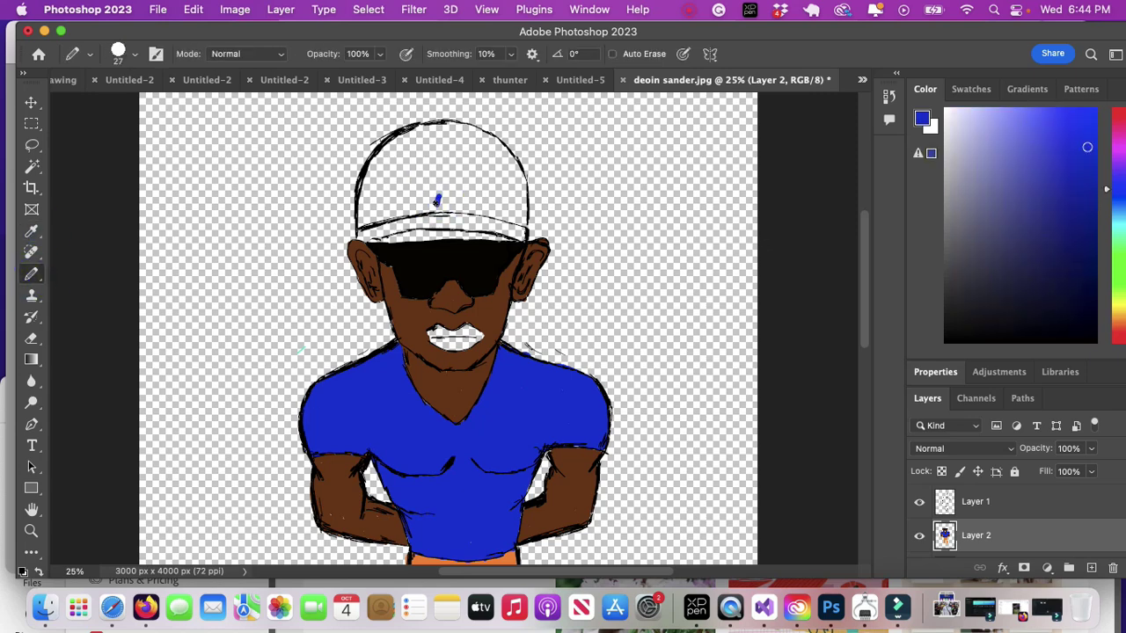
pyautogui.moveTo(366, 207)
pyautogui.mouseDown()
pyautogui.moveTo(359, 231)
pyautogui.moveTo(450, 214)
pyautogui.moveTo(524, 235)
pyautogui.moveTo(493, 189)
pyautogui.moveTo(519, 162)
pyautogui.moveTo(515, 204)
pyautogui.mouseUp()
pyautogui.moveTo(357, 227)
pyautogui.mouseDown()
pyautogui.moveTo(381, 192)
pyautogui.moveTo(394, 211)
pyautogui.moveTo(421, 180)
pyautogui.moveTo(398, 145)
pyautogui.moveTo(419, 151)
pyautogui.moveTo(453, 203)
pyautogui.moveTo(501, 149)
pyautogui.moveTo(461, 137)
pyautogui.moveTo(489, 155)
pyautogui.moveTo(471, 130)
pyautogui.moveTo(448, 156)
pyautogui.mouseUp()
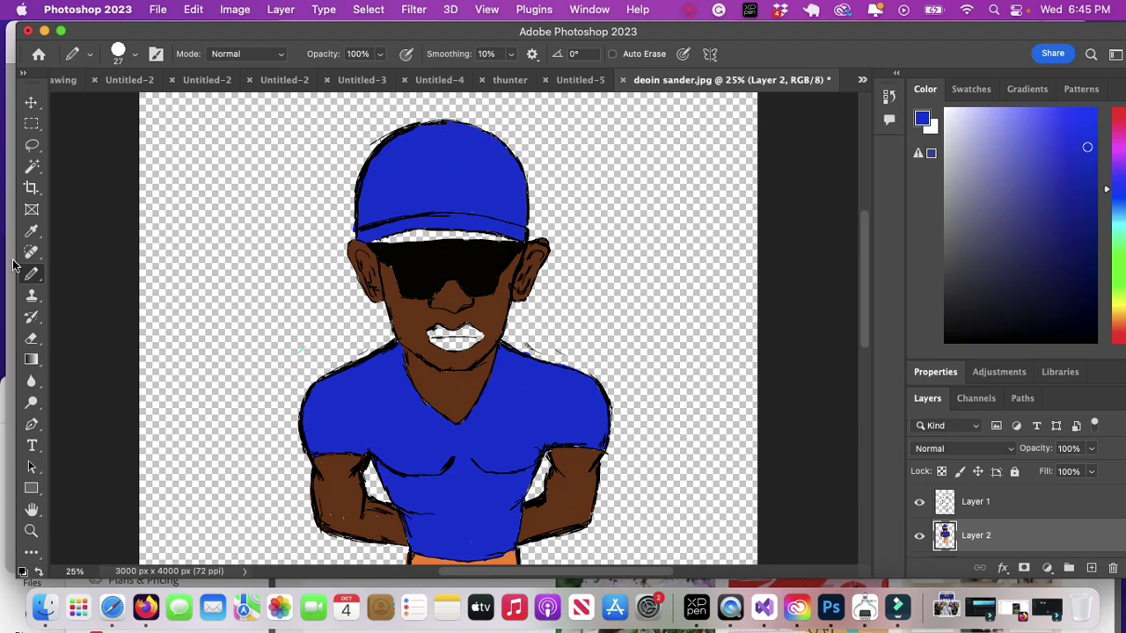
# - Fill the forehead strip under the cap with the sampled skin brown and paint the lips a slightly darker brown
pyautogui.keyDown('alt'); pyautogui.click(400, 316); pyautogui.keyUp('alt')
pyautogui.moveTo(433, 235)
pyautogui.mouseDown()
pyautogui.moveTo(400, 235)
pyautogui.moveTo(497, 238)
pyautogui.mouseUp()
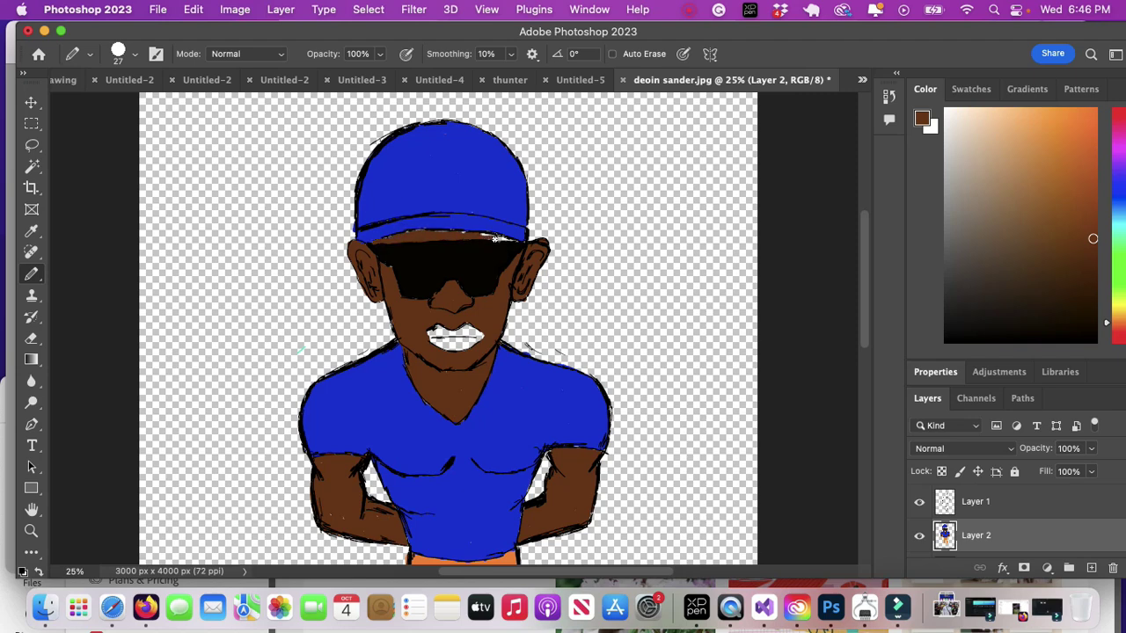
pyautogui.keyDown('alt'); pyautogui.click(378, 264); pyautogui.keyUp('alt')
pyautogui.moveTo(1065, 325)
pyautogui.mouseDown()
pyautogui.moveTo(1092, 327)
pyautogui.moveTo(1091, 252)
pyautogui.mouseUp()
pyautogui.moveTo(456, 342)
pyautogui.mouseDown()
pyautogui.moveTo(468, 332)
pyautogui.moveTo(423, 335)
pyautogui.mouseUp()
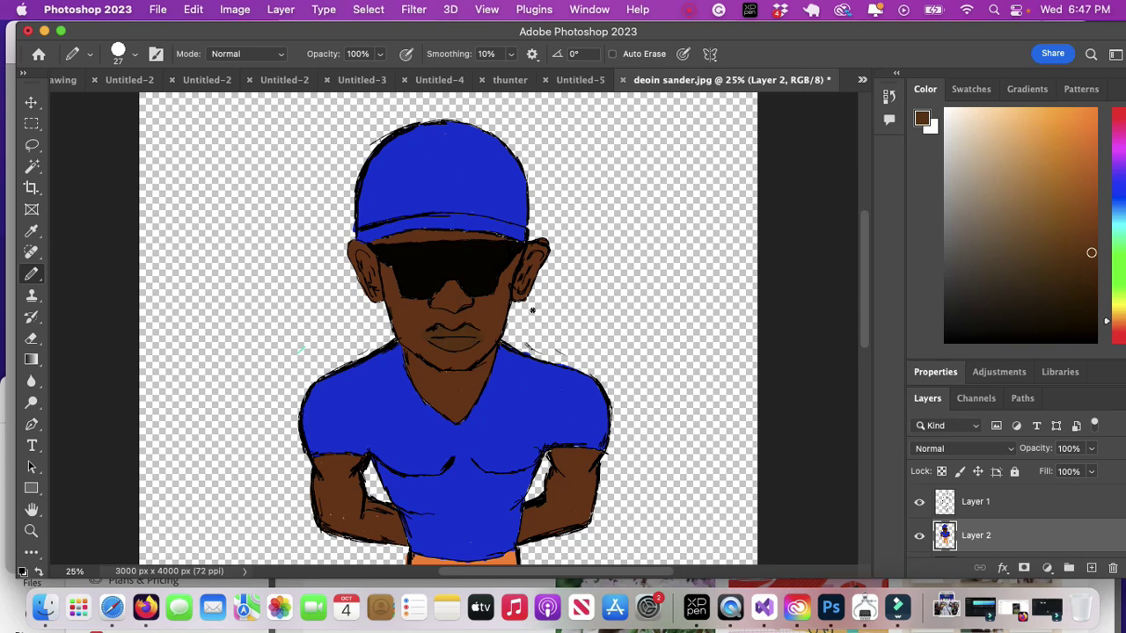
# - Redraw the lip outline on Layer 1 with an 11 px pencil in default black
pyautogui.click(975, 503)
pyautogui.click(133, 54)
pyautogui.moveTo(121, 106); pyautogui.dragTo(112, 106)
pyautogui.click(478, 338)
pyautogui.moveTo(236, 344); pyautogui.dragTo(238, 356)
pyautogui.press('d')
pyautogui.moveTo(477, 329); pyautogui.dragTo(480, 337)
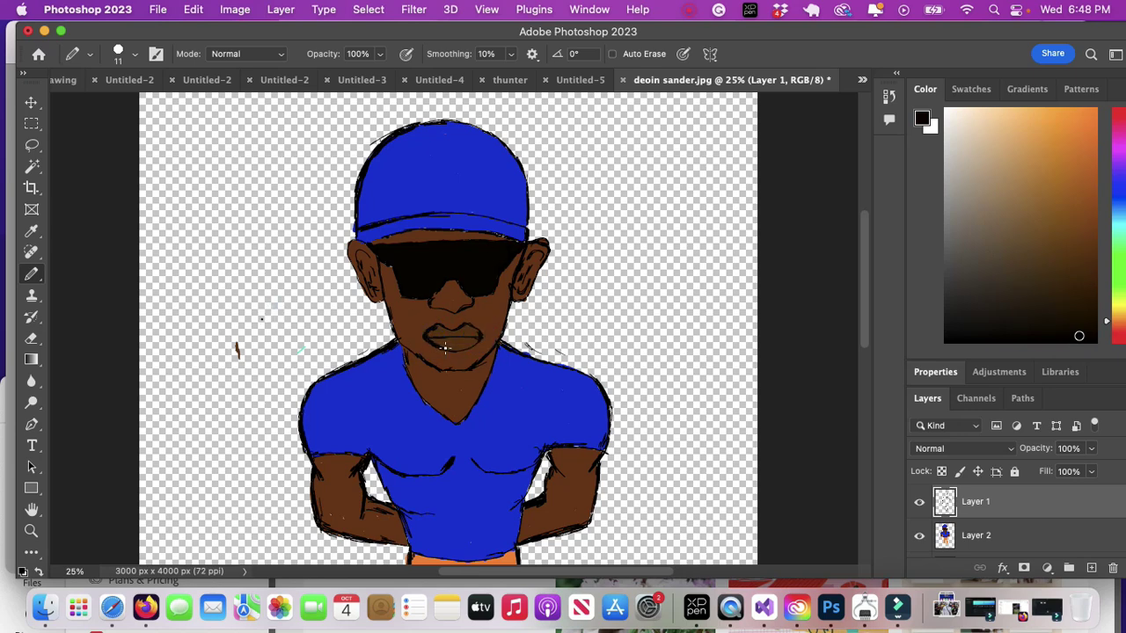
# - Erase the excess outline along the cap's edge on Layer 1 and the blue spill on Layer 2
pyautogui.press('e')
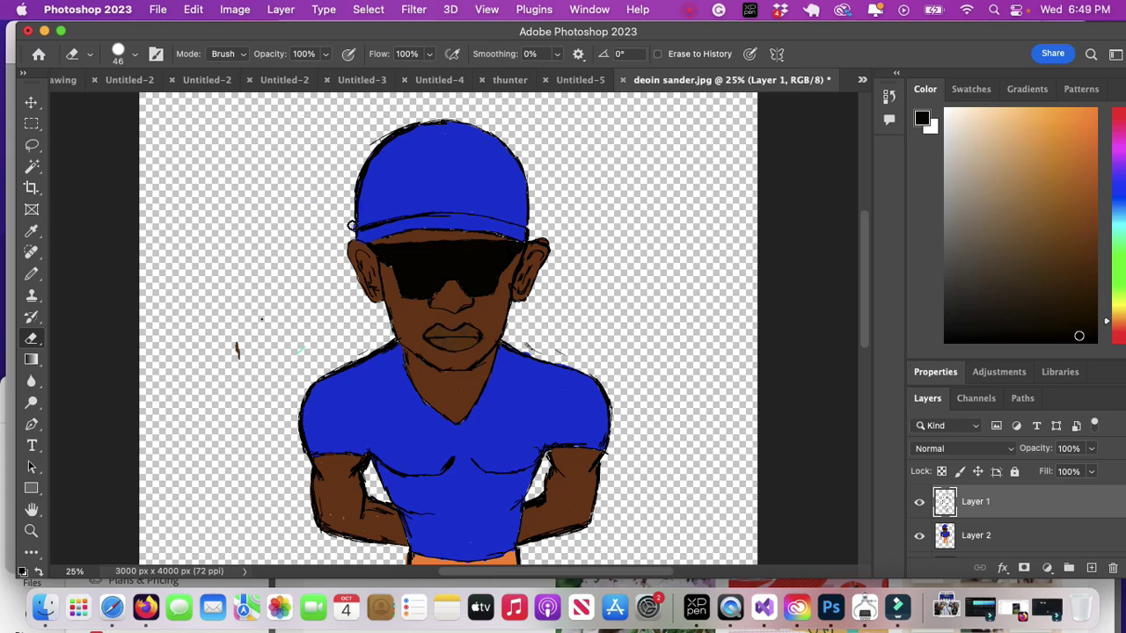
pyautogui.moveTo(378, 139)
pyautogui.mouseDown()
pyautogui.moveTo(370, 192)
pyautogui.moveTo(363, 163)
pyautogui.moveTo(353, 209)
pyautogui.mouseUp()
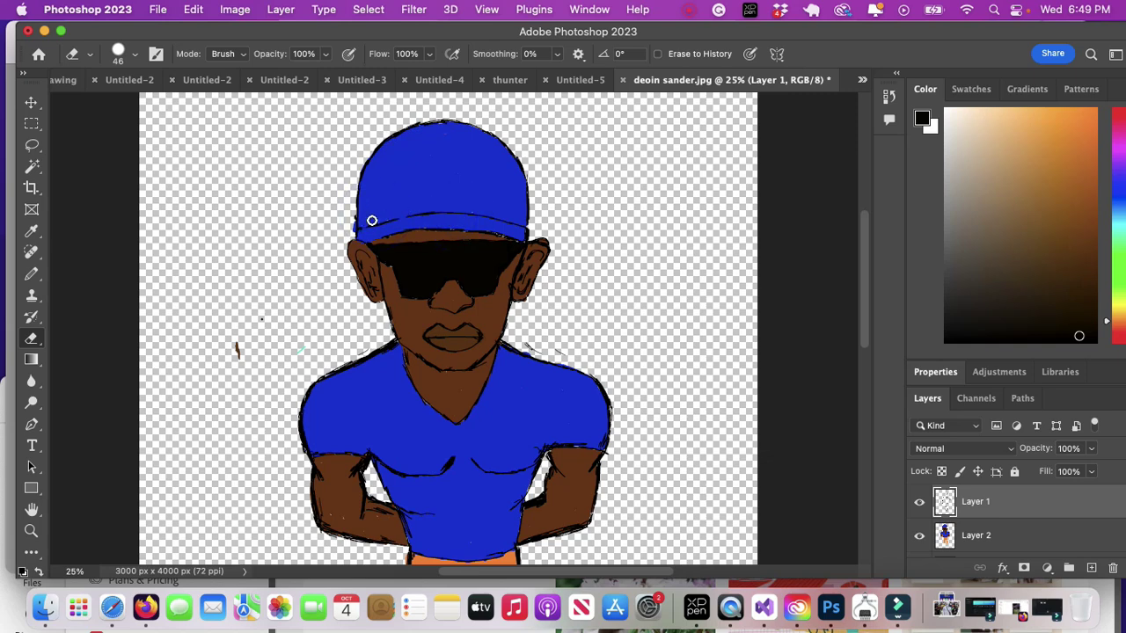
pyautogui.press('b')
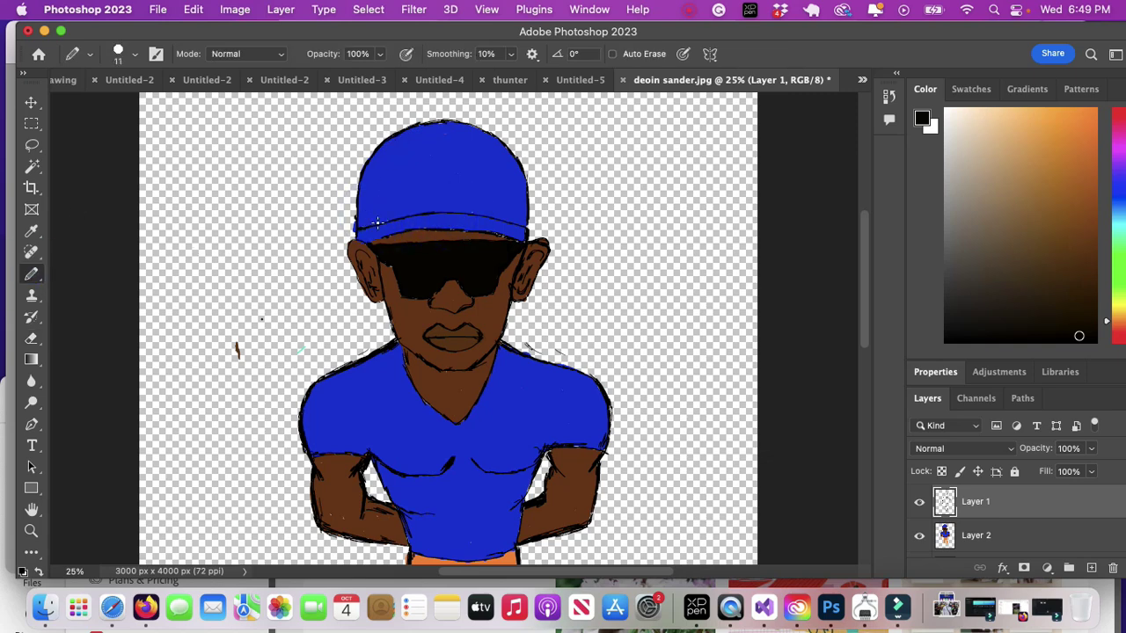
pyautogui.press('e')
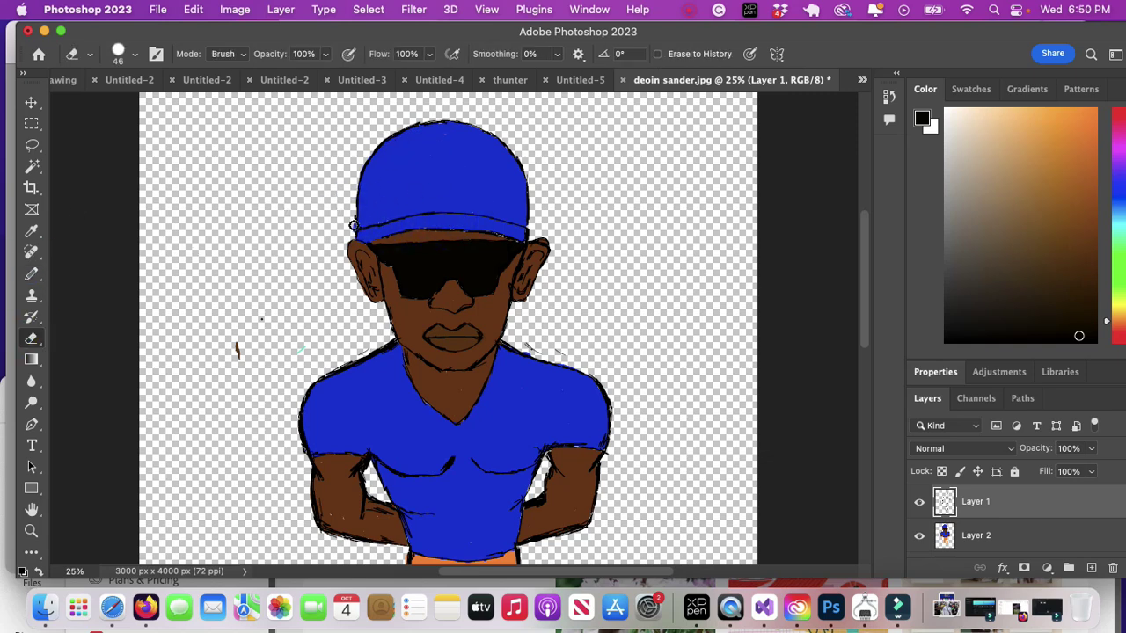
pyautogui.click(976, 532)
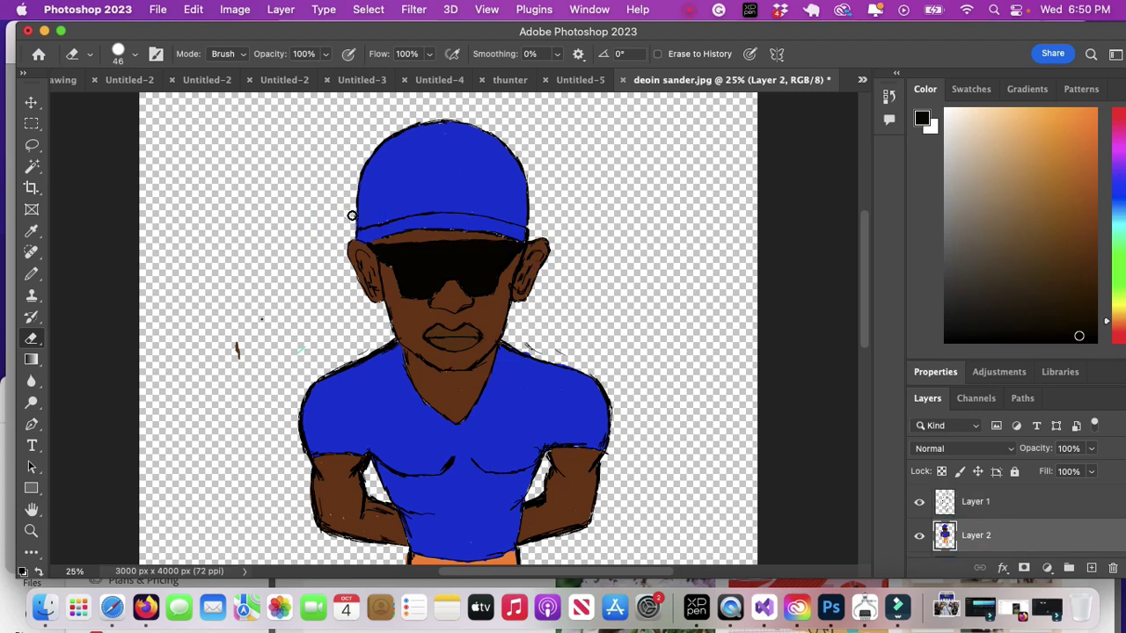
# - Thin and clean the outlines of the shoulders and arms on Layer 1 with the eraser
pyautogui.click(976, 501)
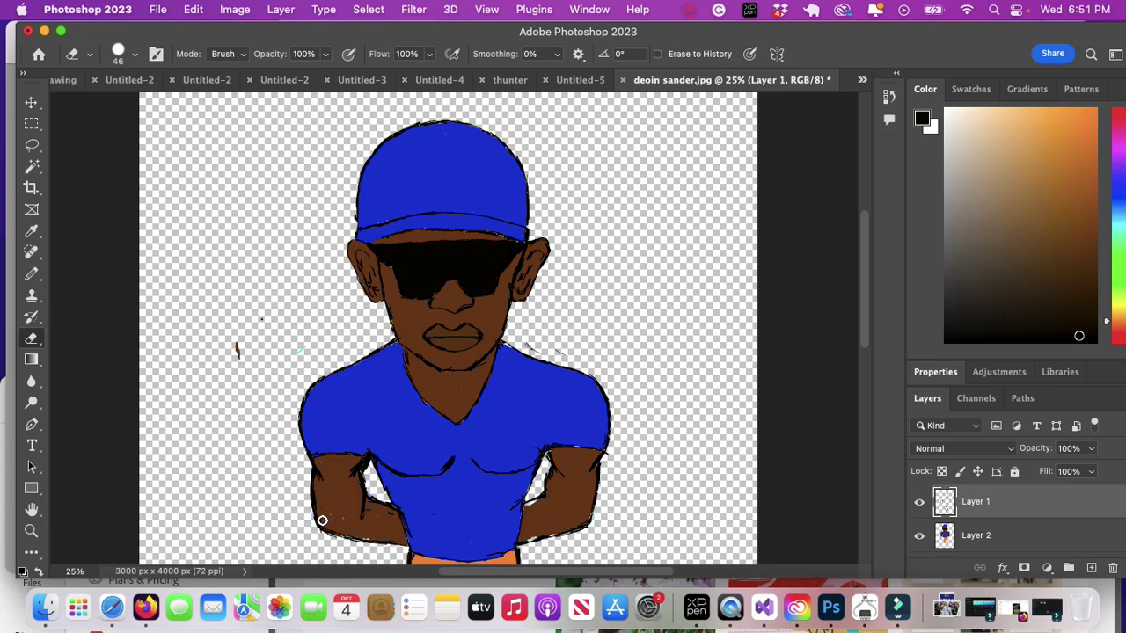
pyautogui.scroll(-3, 391, 434)
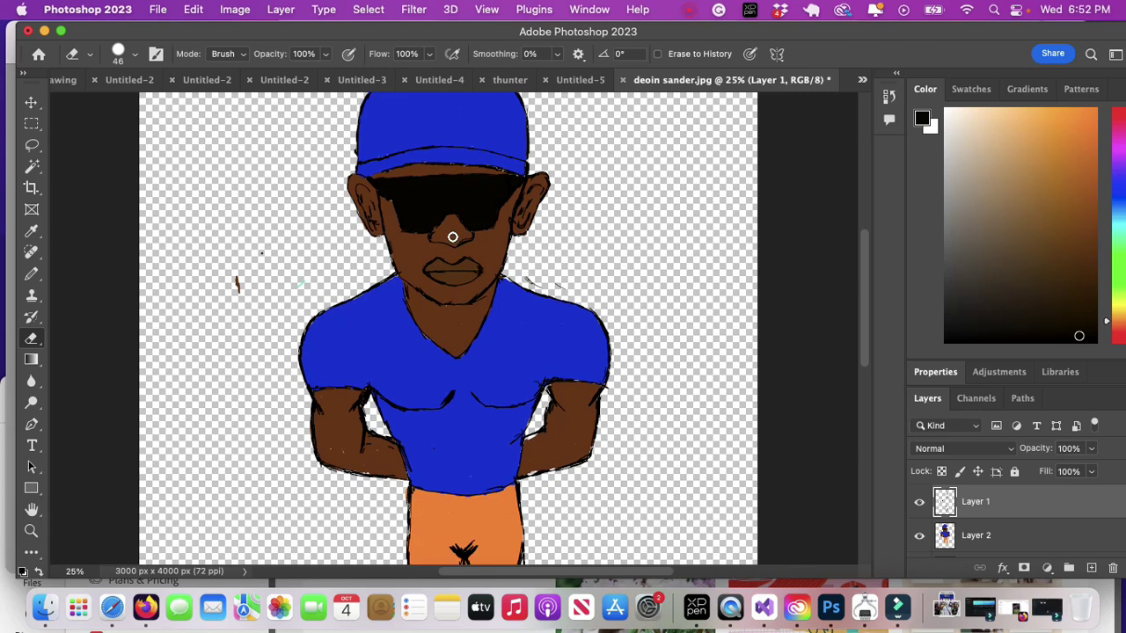
pyautogui.scroll(-5, 461, 344)
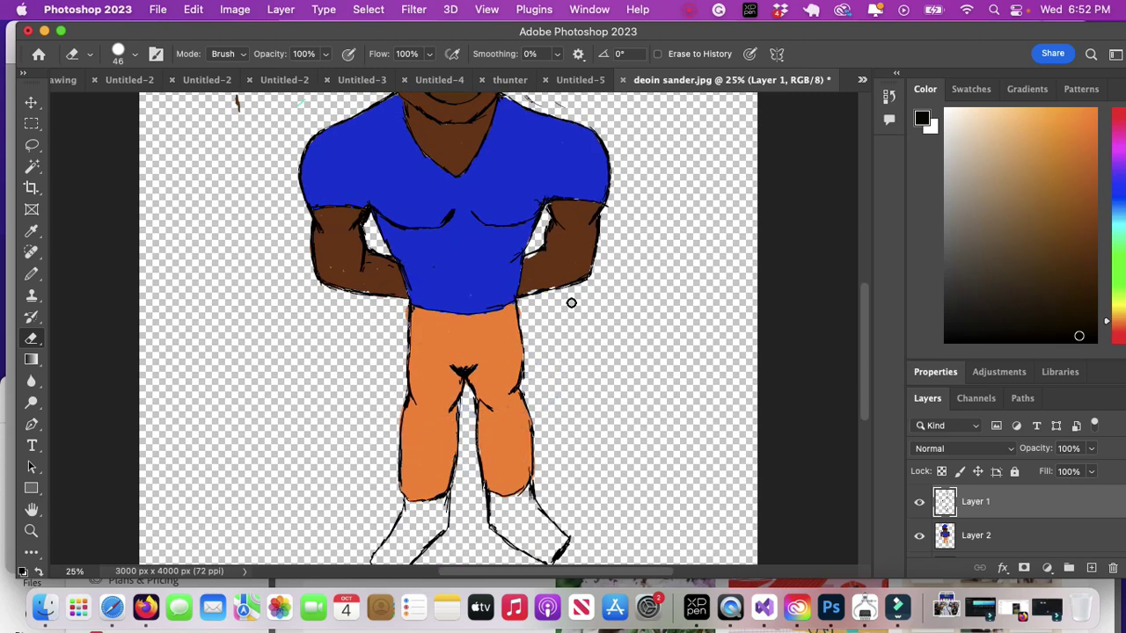
# - Sample the skin brown and touch up the forearm's colour on Layer 2 with a 23 px pencil
pyautogui.click(976, 535)
pyautogui.click(31, 232)
pyautogui.click(452, 147)
pyautogui.click(30, 272)
pyautogui.click(134, 54)
pyautogui.click(533, 263)
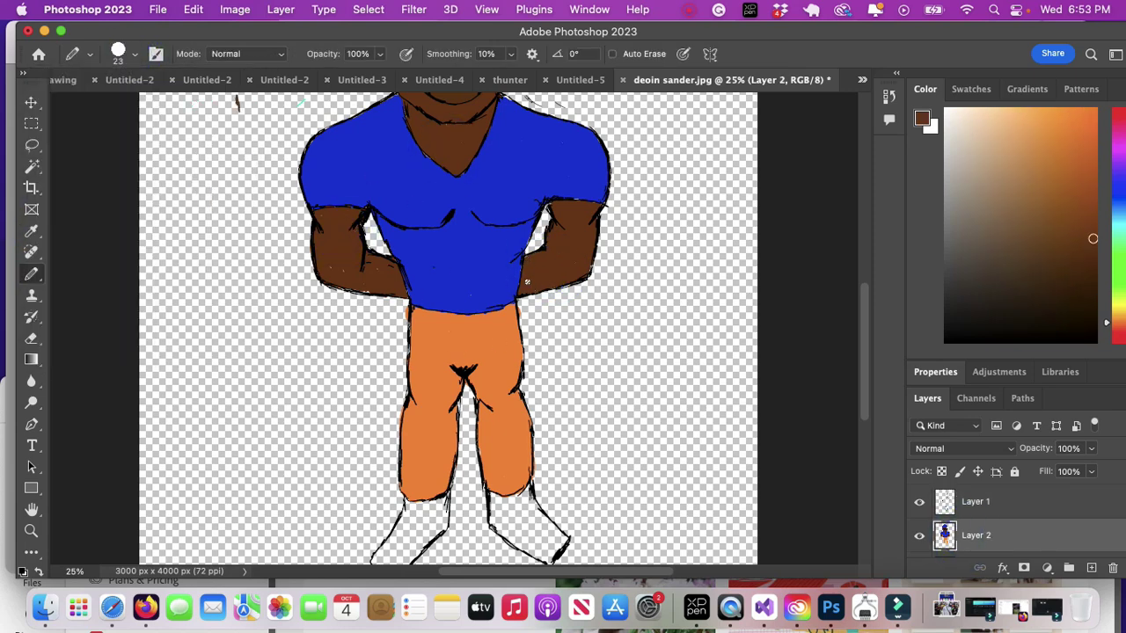
# - Redraw the end of the shirt's hem line in black on Layer 1 with a smaller pencil
pyautogui.hotkey('alt', ']')
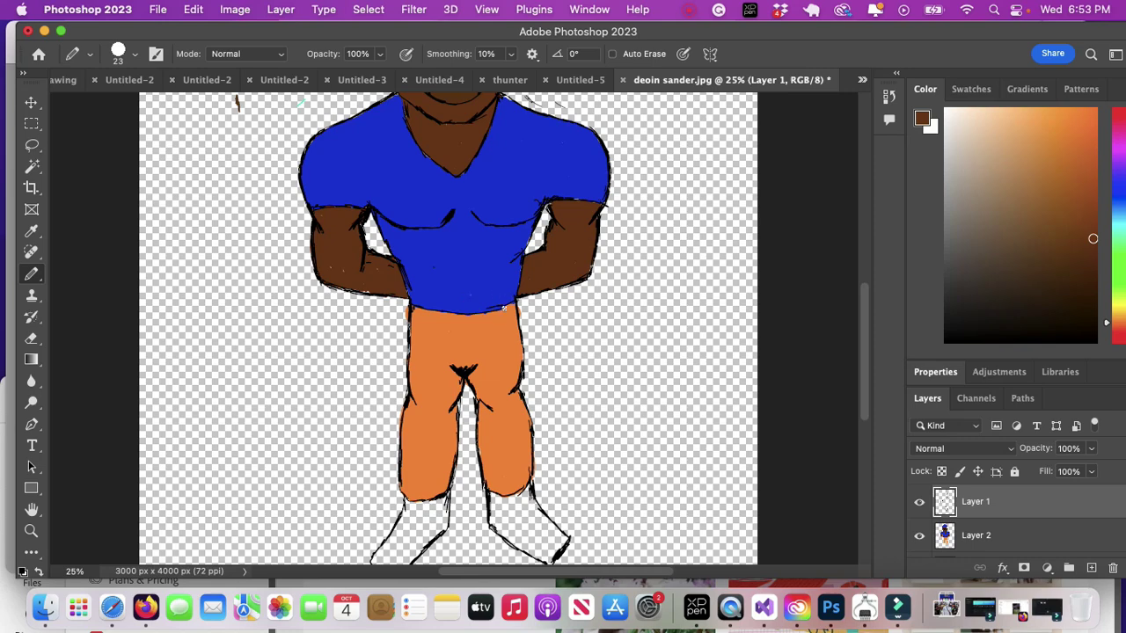
pyautogui.click(961, 333)
pyautogui.click(503, 307)
pyautogui.click(194, 11)
pyautogui.click(134, 54)
pyautogui.moveTo(125, 106); pyautogui.dragTo(115, 106)
pyautogui.click(561, 320)
pyautogui.click(513, 308)
# - Erase the excess black line along the shirt's hem and waist on Layer 1
pyautogui.press('e')
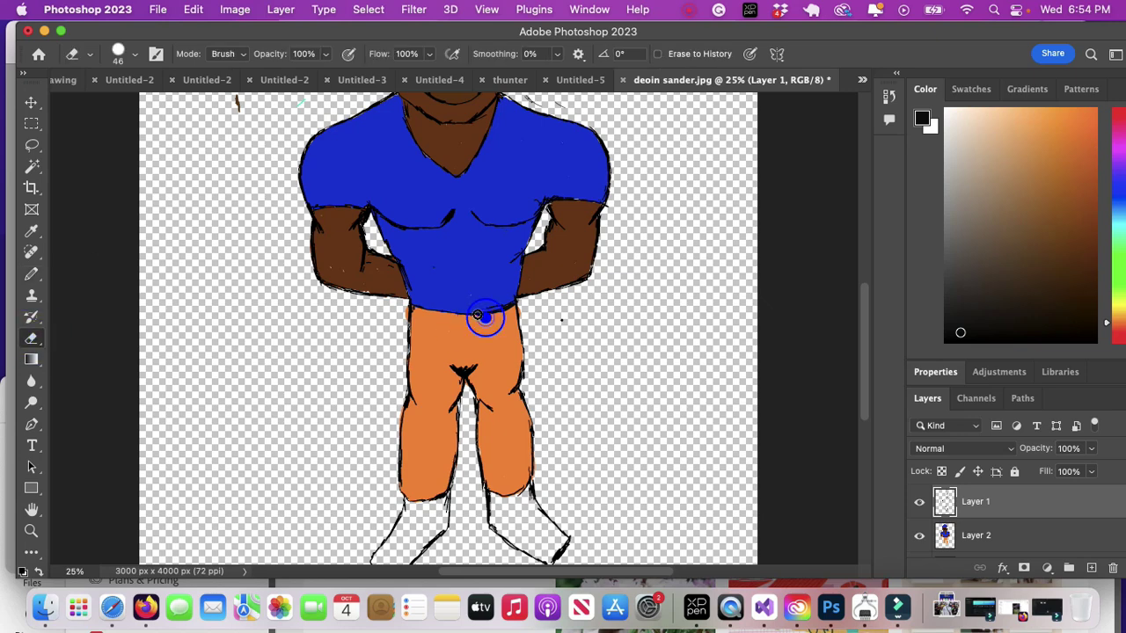
pyautogui.click(502, 317)
pyautogui.click(412, 272)
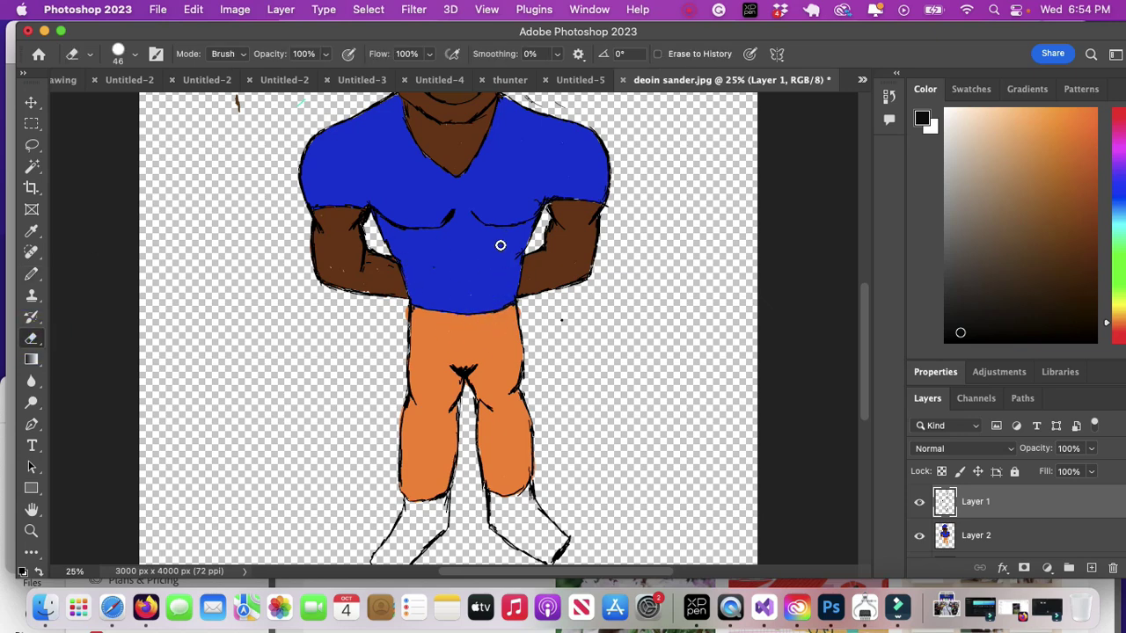
# - Sample the shirt's blue, set the pencil to 27 px, try painting a foot on Layer 1 and undo the strokes
pyautogui.click(32, 231)
pyautogui.click(387, 176)
pyautogui.click(31, 275)
pyautogui.click(134, 55)
pyautogui.moveTo(116, 107); pyautogui.dragTo(121, 106)
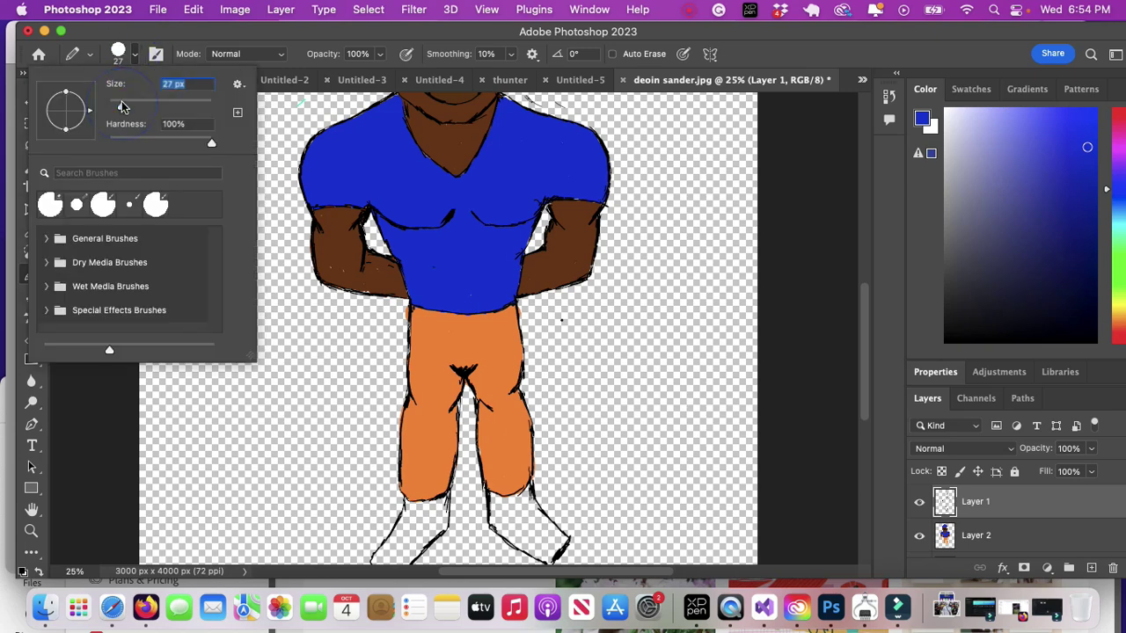
pyautogui.moveTo(442, 519)
pyautogui.mouseDown()
pyautogui.moveTo(404, 490)
pyautogui.moveTo(437, 468)
pyautogui.moveTo(432, 485)
pyautogui.moveTo(414, 490)
pyautogui.moveTo(444, 467)
pyautogui.moveTo(424, 466)
pyautogui.moveTo(408, 467)
pyautogui.moveTo(380, 504)
pyautogui.moveTo(408, 511)
pyautogui.mouseUp()
pyautogui.click(193, 10)
pyautogui.click(216, 30)
pyautogui.scroll(-2, 480, 561)
pyautogui.click(191, 9)
pyautogui.click(208, 32)
# - Paint both feet blue on Layer 2 and erase the orange spill outside the trousers' waist
pyautogui.click(970, 533)
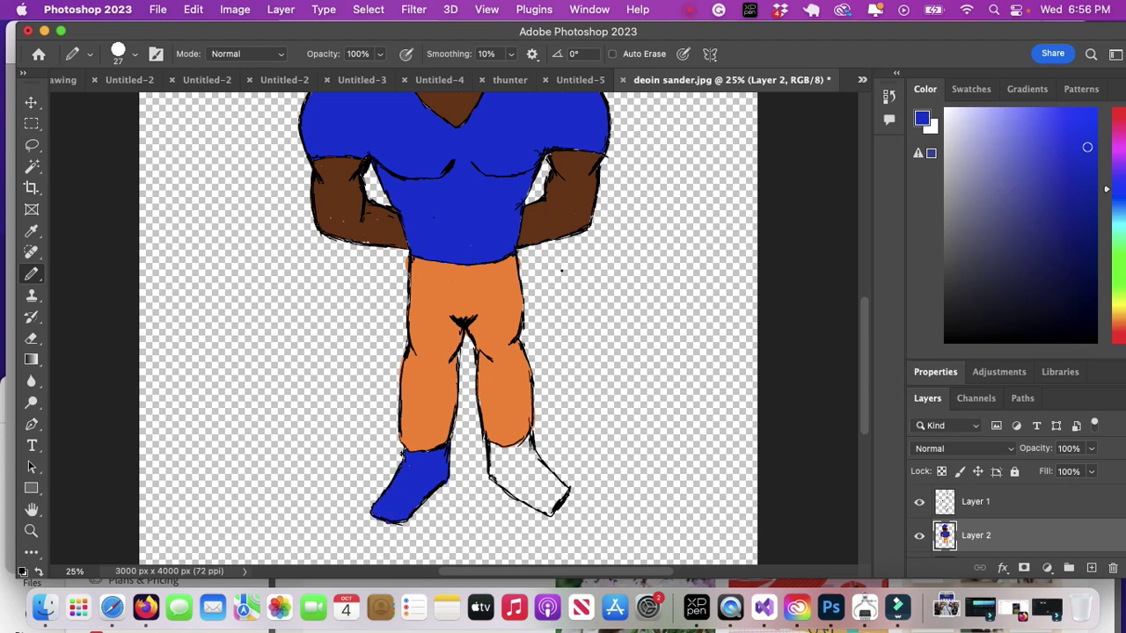
pyautogui.moveTo(495, 466)
pyautogui.mouseDown()
pyautogui.moveTo(516, 493)
pyautogui.moveTo(526, 450)
pyautogui.moveTo(554, 510)
pyautogui.moveTo(551, 491)
pyautogui.moveTo(506, 453)
pyautogui.mouseUp()
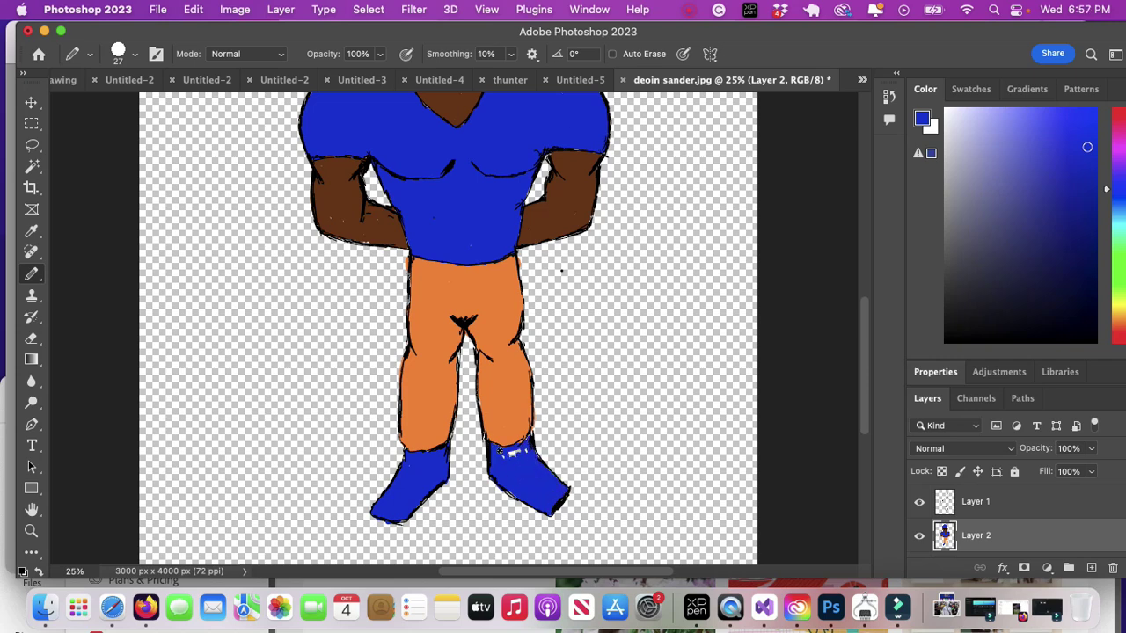
pyautogui.press('e')
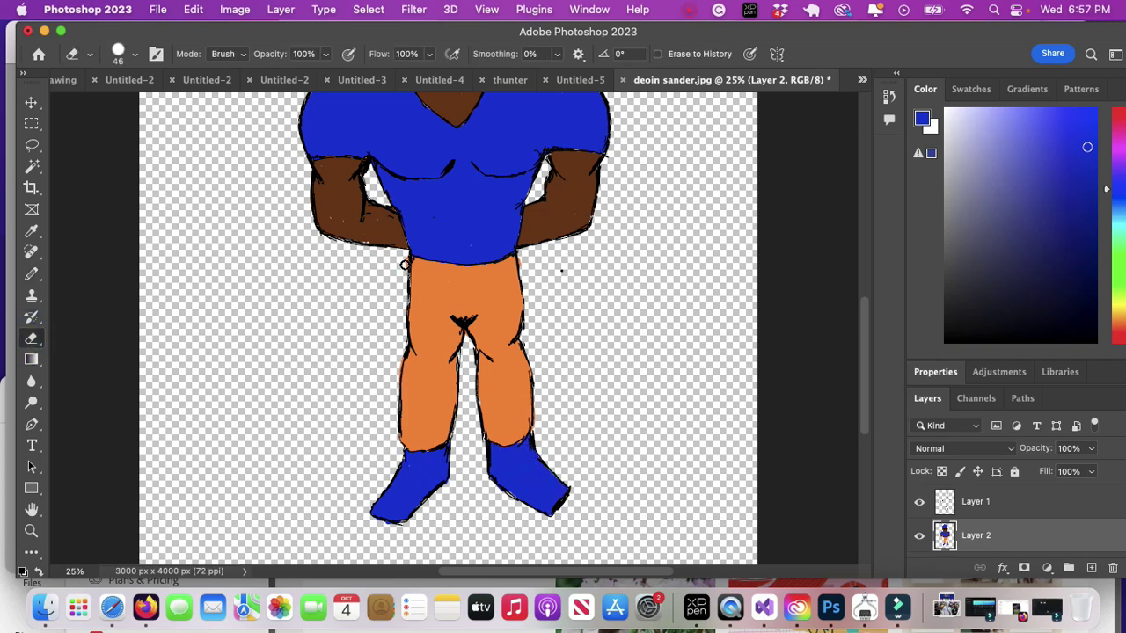
pyautogui.moveTo(867, 391)
pyautogui.mouseDown()
pyautogui.moveTo(870, 345)
pyautogui.moveTo(869, 382)
pyautogui.mouseUp()
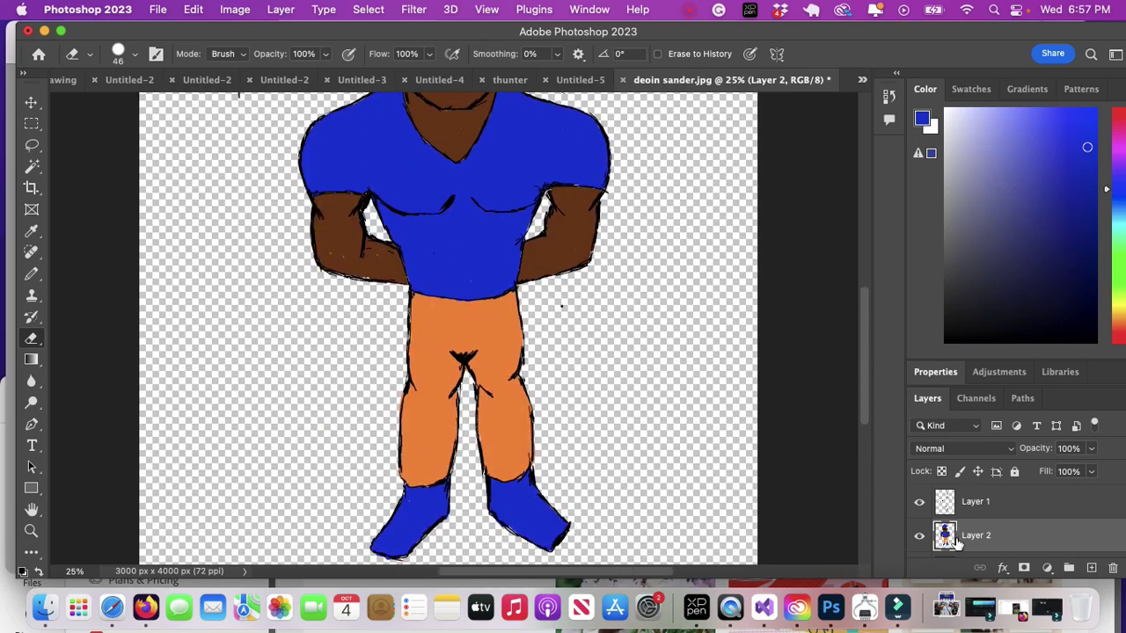
pyautogui.press('i')
pyautogui.click(439, 426)
pyautogui.click(1002, 567)
pyautogui.click(1033, 492)
pyautogui.click(973, 242)
pyautogui.click(676, 288)
pyautogui.moveTo(677, 288); pyautogui.dragTo(678, 452)
pyautogui.click(1015, 281)
pyautogui.click(602, 400)
pyautogui.click(601, 400)
pyautogui.click(603, 420)
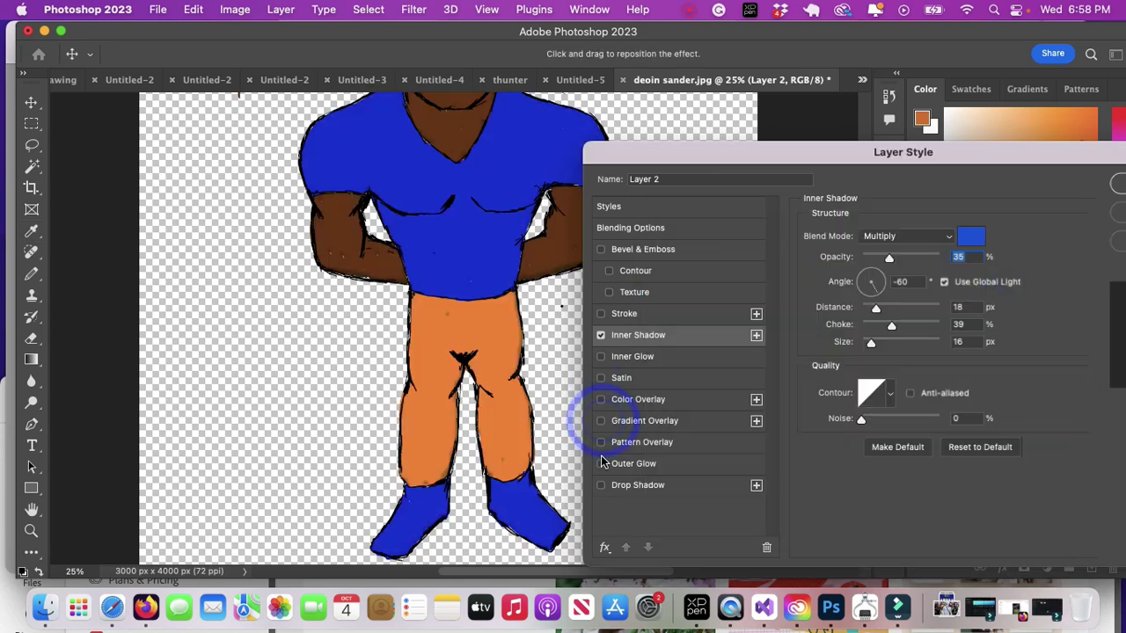
pyautogui.click(601, 314)
pyautogui.click(601, 314)
pyautogui.click(601, 314)
pyautogui.click(601, 314)
pyautogui.click(601, 314)
pyautogui.click(602, 314)
pyautogui.moveTo(967, 149); pyautogui.dragTo(925, 158)
pyautogui.click(559, 495)
pyautogui.moveTo(836, 162); pyautogui.dragTo(930, 137)
pyautogui.moveTo(912, 313); pyautogui.dragTo(918, 313)
pyautogui.moveTo(915, 327)
pyautogui.mouseDown()
pyautogui.moveTo(963, 329)
pyautogui.moveTo(916, 329)
pyautogui.mouseUp()
pyautogui.click(914, 293)
pyautogui.moveTo(991, 138); pyautogui.dragTo(863, 166)
pyautogui.press('Escape')
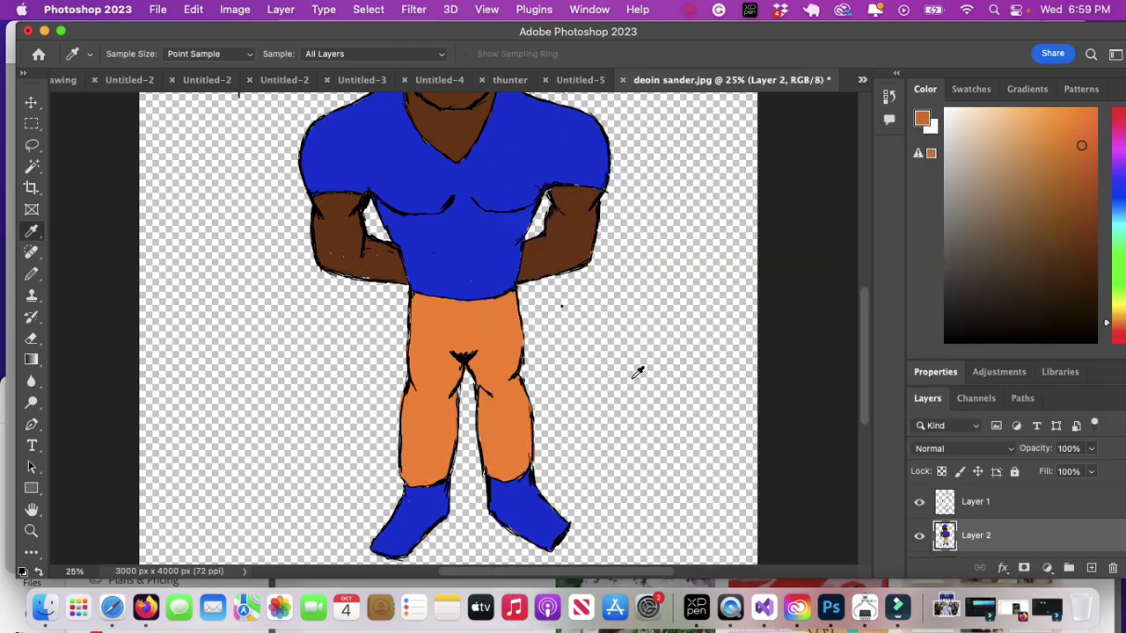
# - Add a blue outer glow to Layer 2 with 56% opacity, 9% noise, 48% spread and 81 px size
pyautogui.click(1001, 567)
pyautogui.click(1033, 533)
pyautogui.click(744, 304)
pyautogui.click(844, 301)
pyautogui.click(1025, 251)
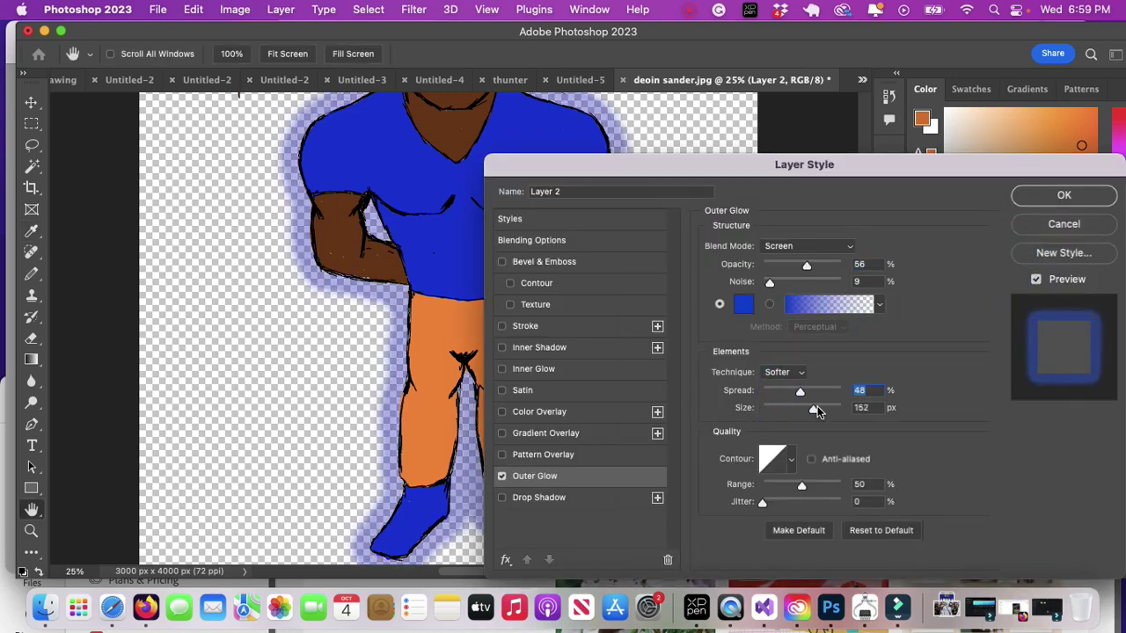
pyautogui.moveTo(712, 183); pyautogui.dragTo(682, 160)
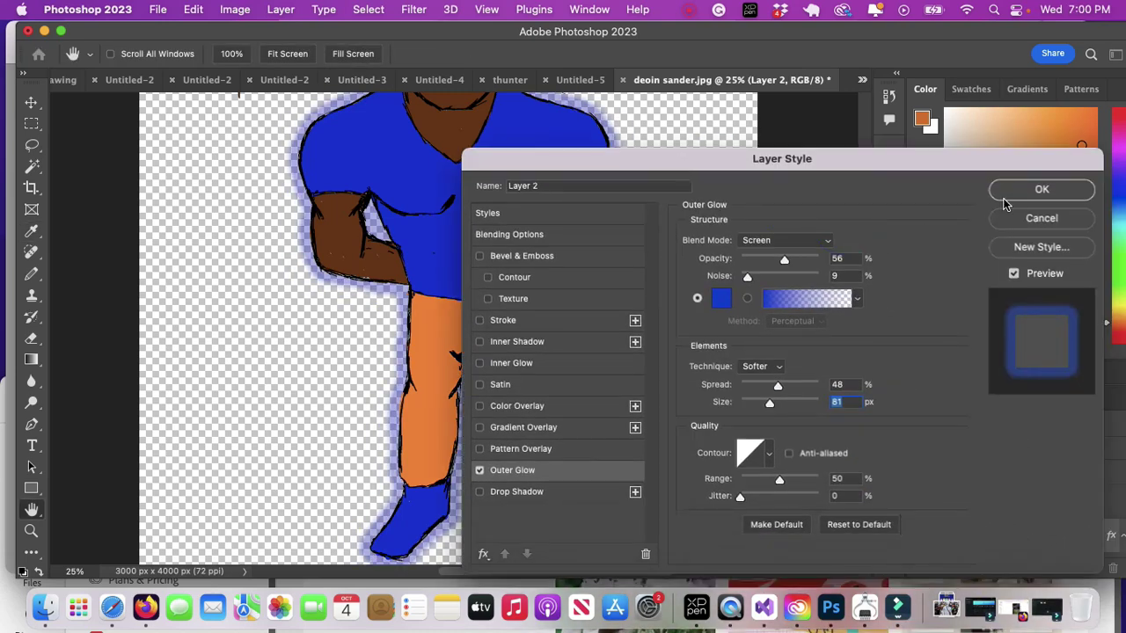
pyautogui.click(1007, 191)
# - Choose a darker orange and shade the trousers' outer and inner leg edges and waist on Layer 2 with the 27 px pencil
pyautogui.scroll(4, 692, 282)
pyautogui.scroll(-5, 688, 304)
pyautogui.click(1091, 131)
pyautogui.click(1087, 176)
pyautogui.click(1066, 116)
pyautogui.click(1088, 149)
pyautogui.click(31, 274)
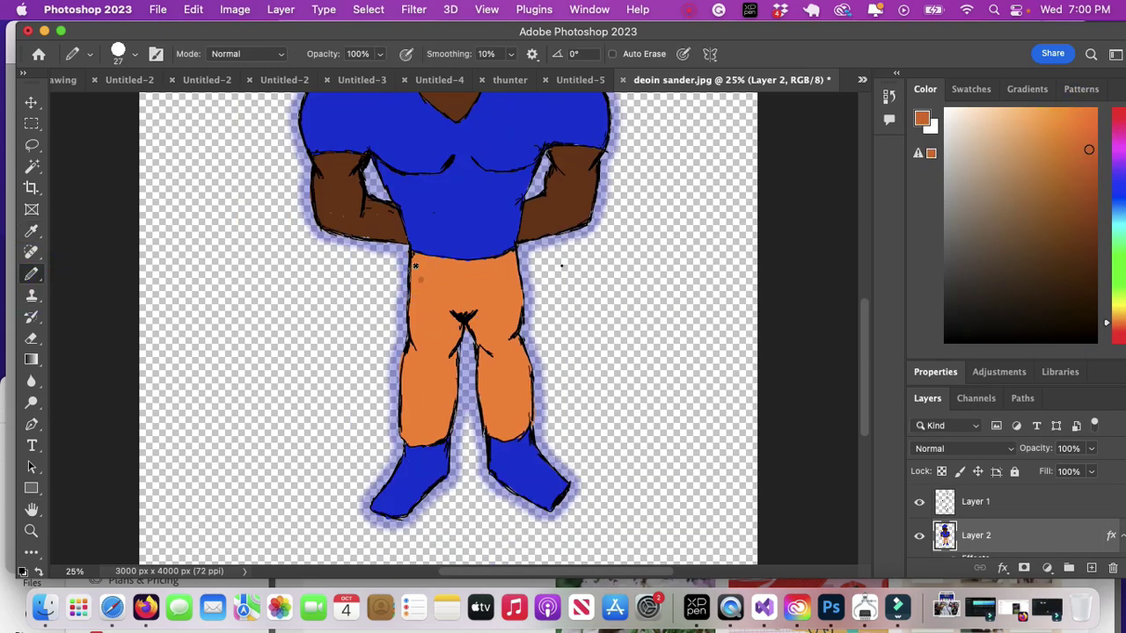
pyautogui.moveTo(418, 280); pyautogui.dragTo(421, 439)
pyautogui.moveTo(477, 334); pyautogui.dragTo(495, 434)
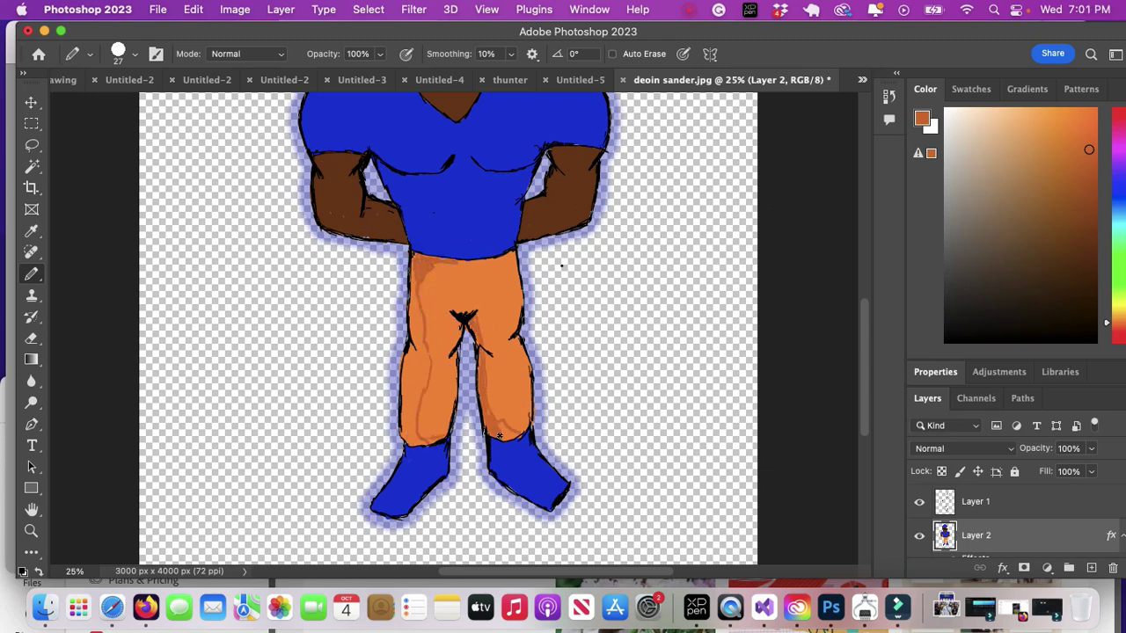
pyautogui.moveTo(415, 268)
pyautogui.mouseDown()
pyautogui.moveTo(405, 440)
pyautogui.moveTo(416, 388)
pyautogui.mouseUp()
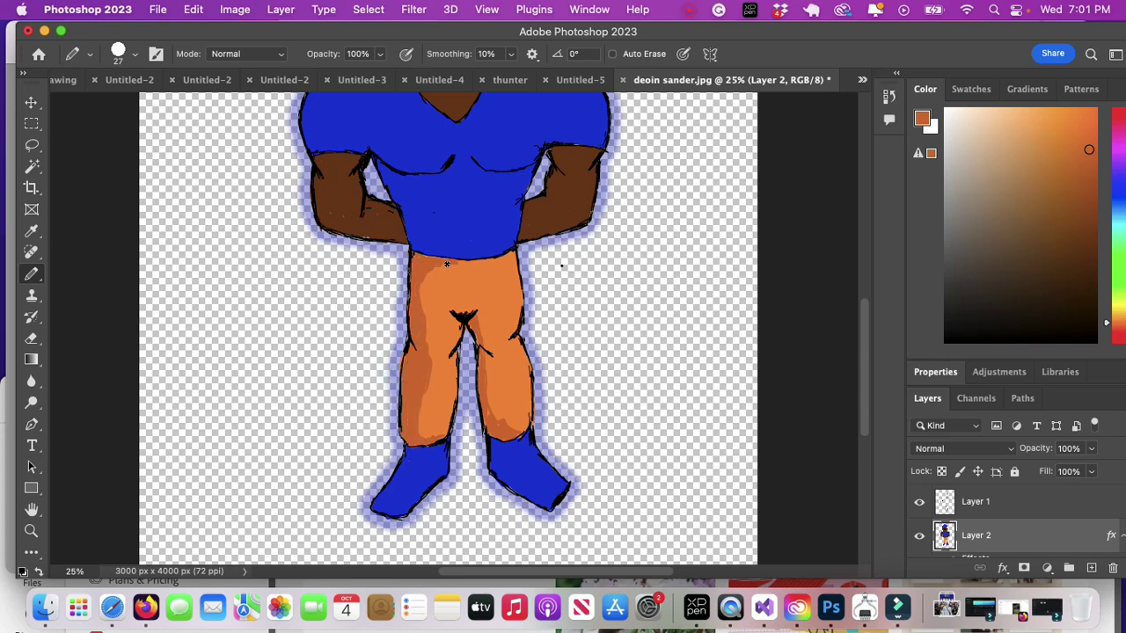
# - Choose a darker blue and shade the feet, shirt and cap along their edges and folds on Layer 2
pyautogui.keyDown('alt'); pyautogui.click(386, 244); pyautogui.keyUp('alt')
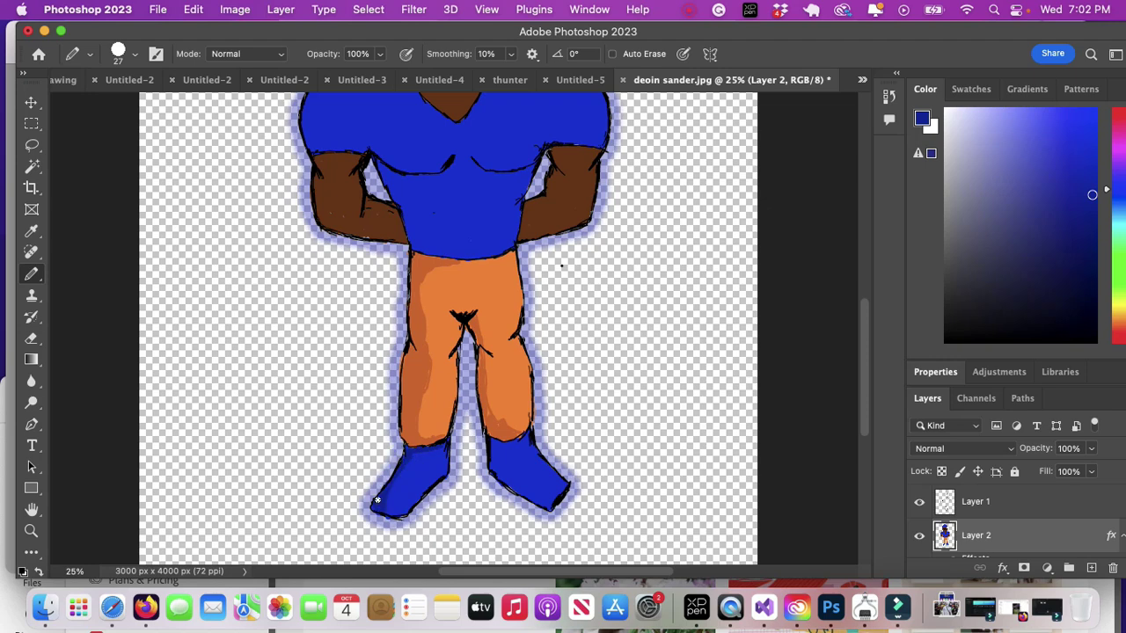
pyautogui.moveTo(493, 467)
pyautogui.mouseDown()
pyautogui.moveTo(520, 486)
pyautogui.moveTo(496, 467)
pyautogui.mouseUp()
pyautogui.scroll(5, 491, 435)
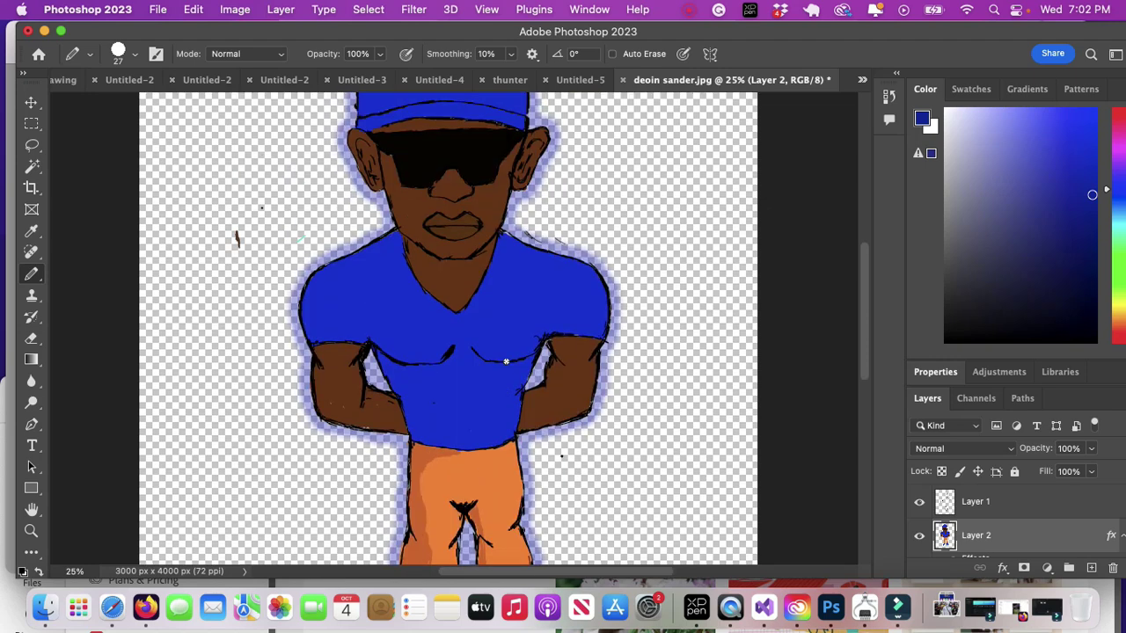
pyautogui.moveTo(338, 337)
pyautogui.mouseDown()
pyautogui.moveTo(386, 367)
pyautogui.moveTo(378, 342)
pyautogui.moveTo(413, 358)
pyautogui.moveTo(397, 374)
pyautogui.moveTo(430, 364)
pyautogui.moveTo(411, 419)
pyautogui.mouseUp()
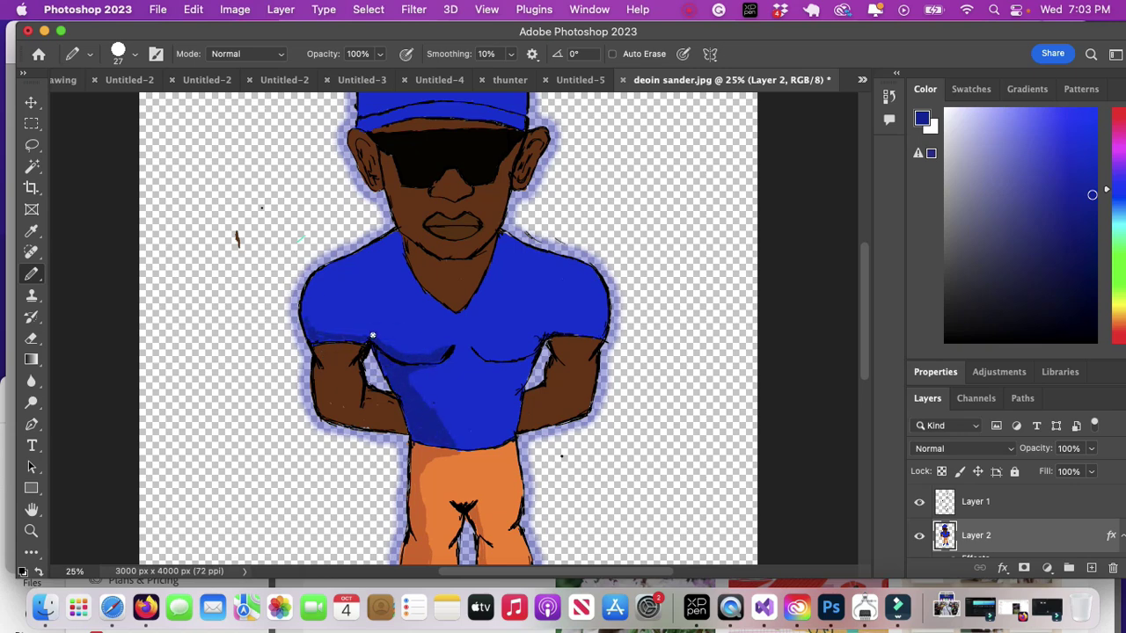
pyautogui.moveTo(319, 309); pyautogui.dragTo(425, 287)
pyautogui.moveTo(490, 353); pyautogui.dragTo(530, 359)
pyautogui.moveTo(401, 257); pyautogui.dragTo(454, 315)
pyautogui.moveTo(311, 316)
pyautogui.mouseDown()
pyautogui.moveTo(314, 329)
pyautogui.moveTo(304, 314)
pyautogui.moveTo(326, 281)
pyautogui.moveTo(365, 277)
pyautogui.moveTo(396, 242)
pyautogui.mouseUp()
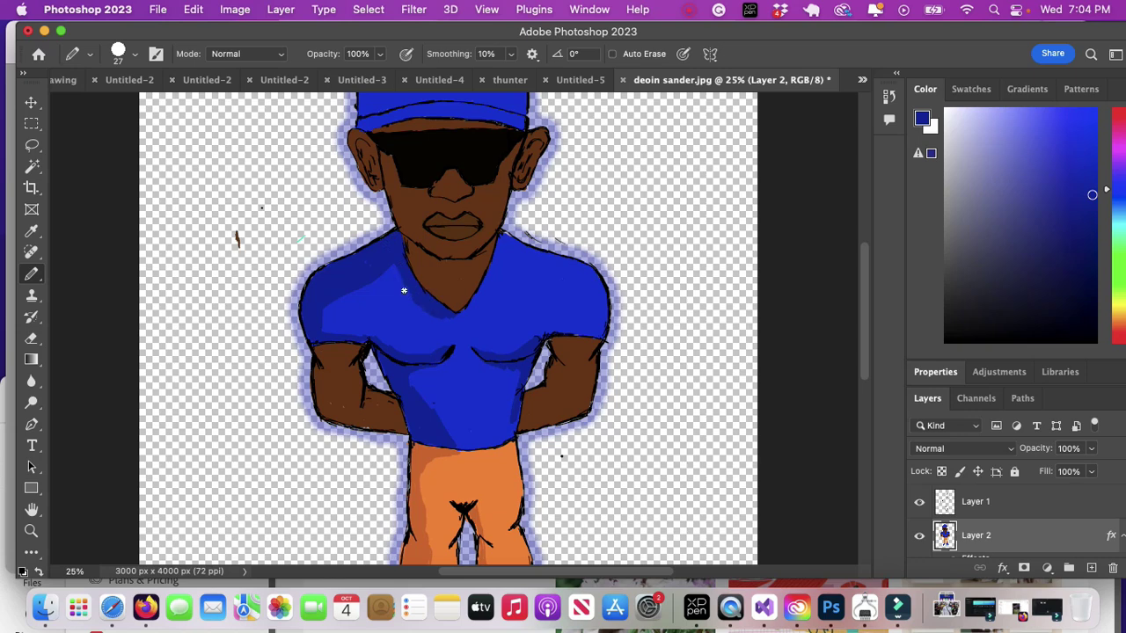
pyautogui.moveTo(600, 294); pyautogui.dragTo(593, 331)
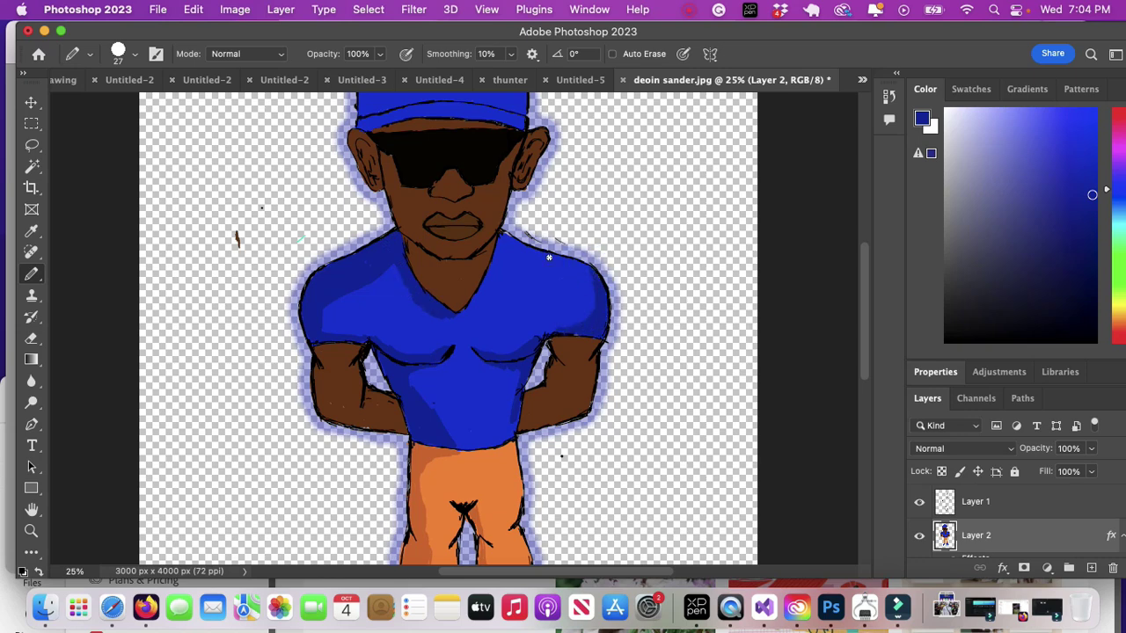
pyautogui.scroll(4, 548, 257)
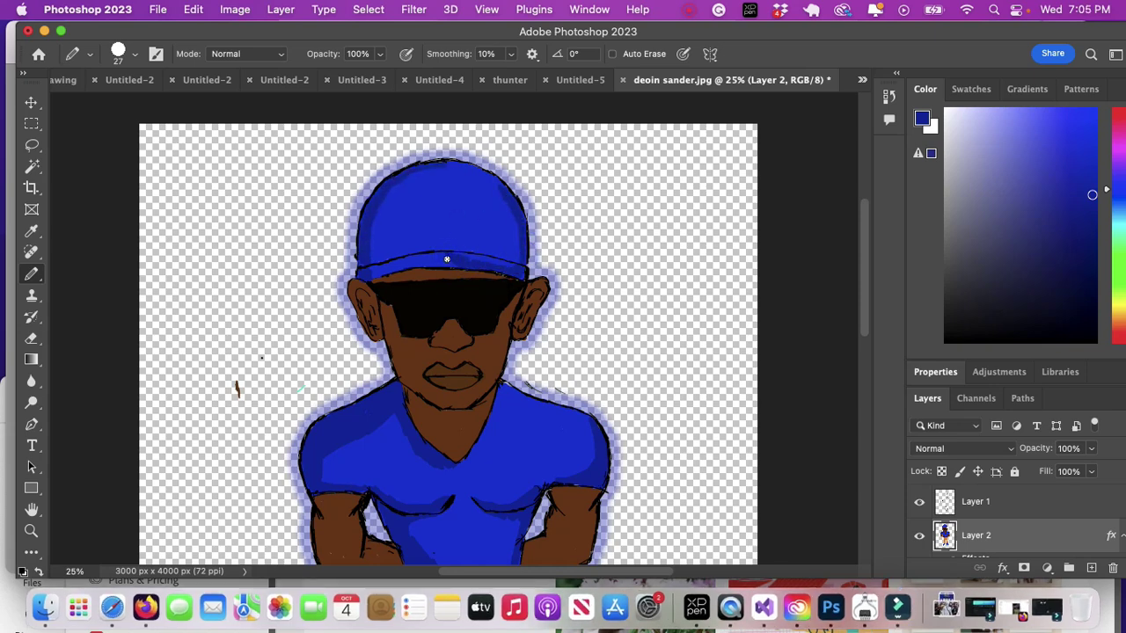
# - Sample the skin's brown, darken it, and shade the edges of the arms, face and neck on Layer 2
pyautogui.scroll(-5, 394, 285)
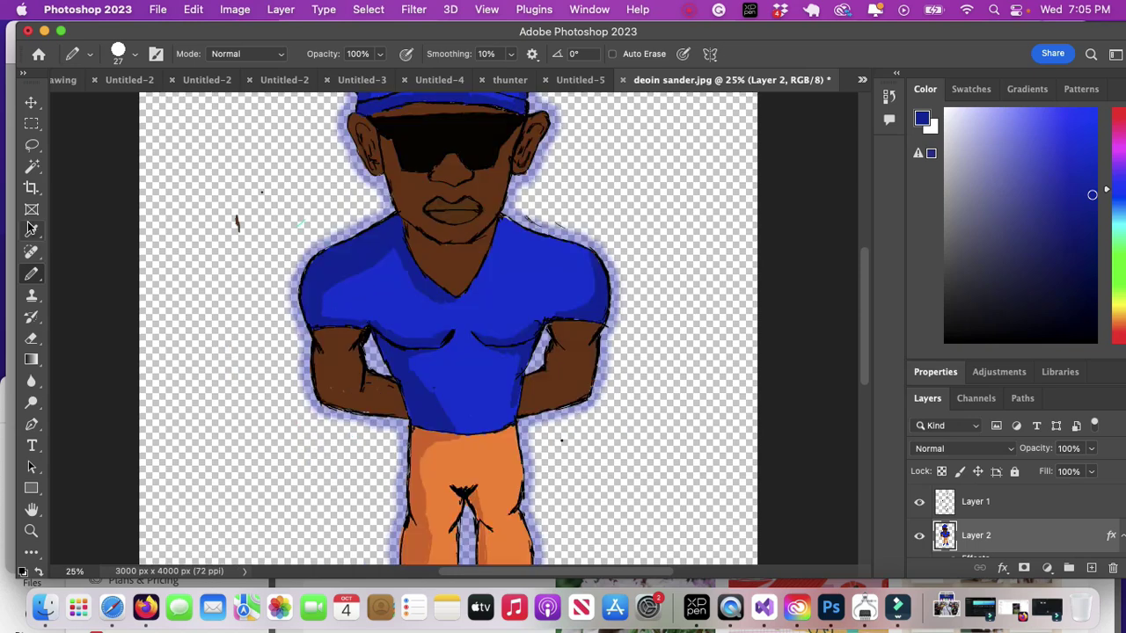
pyautogui.keyDown('alt'); pyautogui.click(333, 375); pyautogui.keyUp('alt')
pyautogui.click(1088, 268)
pyautogui.moveTo(315, 354)
pyautogui.mouseDown()
pyautogui.moveTo(327, 393)
pyautogui.moveTo(400, 414)
pyautogui.mouseUp()
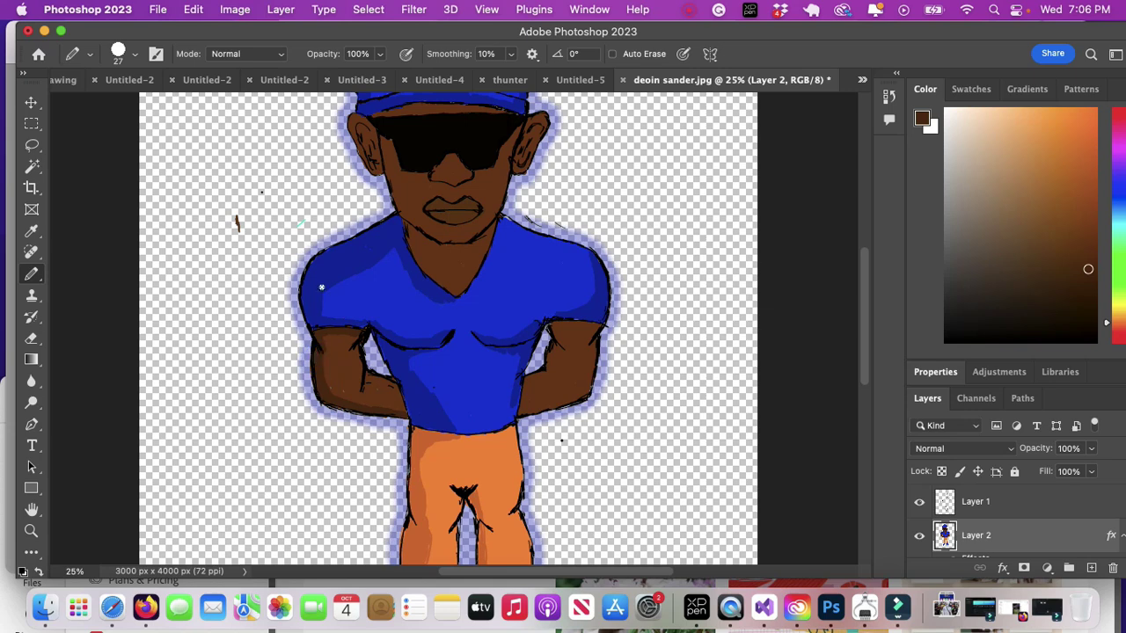
pyautogui.moveTo(556, 325)
pyautogui.mouseDown()
pyautogui.moveTo(591, 327)
pyautogui.moveTo(589, 377)
pyautogui.moveTo(523, 410)
pyautogui.mouseUp()
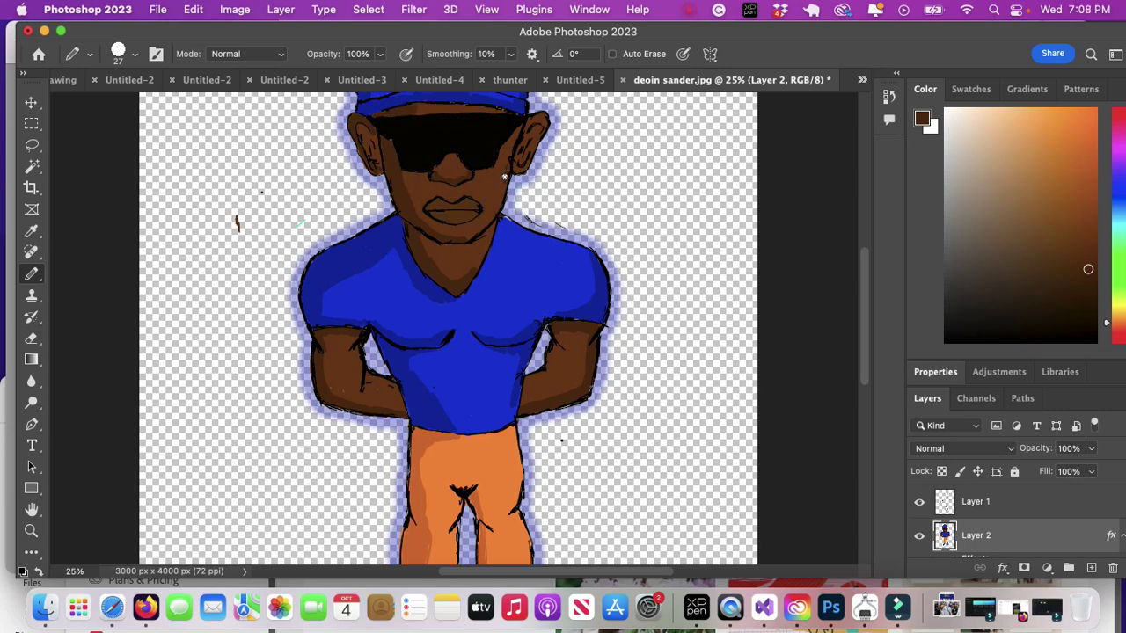
# - Draw small dark brown pencil marks in the empty area beside the feet on Layer 2
pyautogui.scroll(-5, 548, 302)
pyautogui.scroll(5, 548, 301)
pyautogui.scroll(-5, 548, 302)
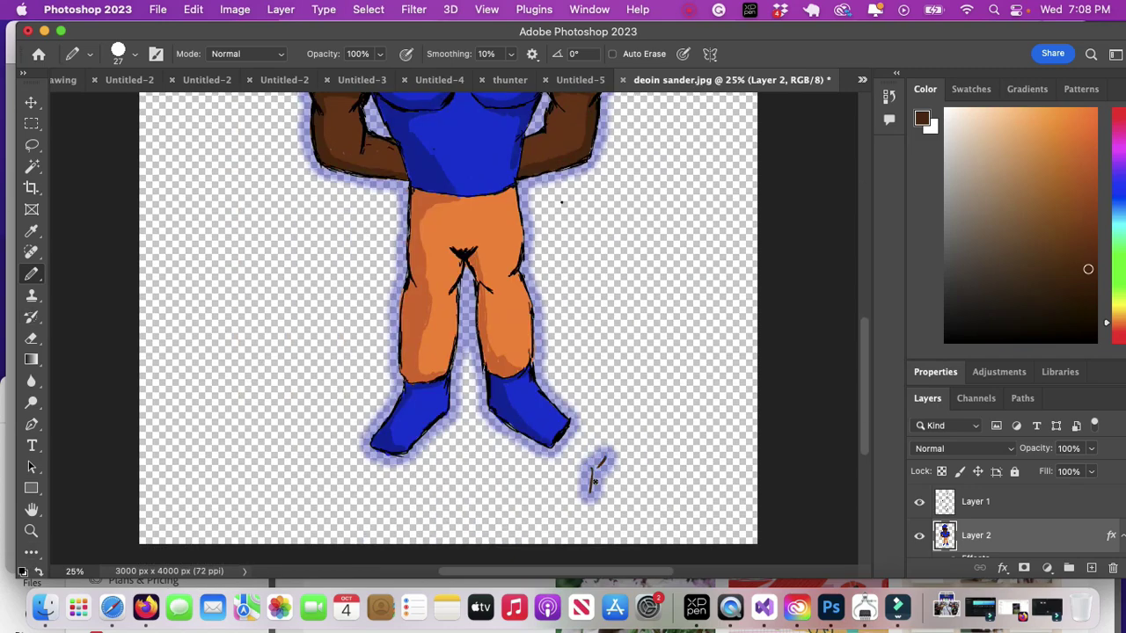